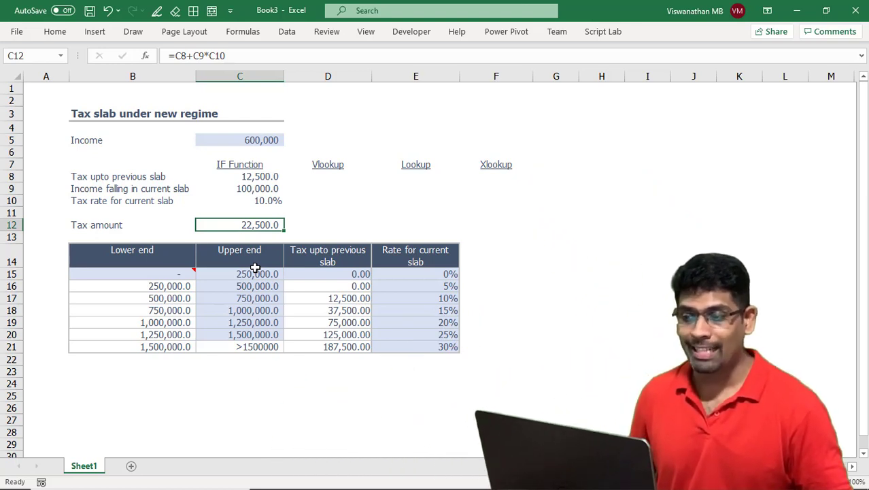
Review the slab upper ends, the income cell and the nested IF formula for tax upto previous slab in C8.
{"action": "left_click_drag", "start_coordinate": [246, 273], "coordinate": [245, 352]}
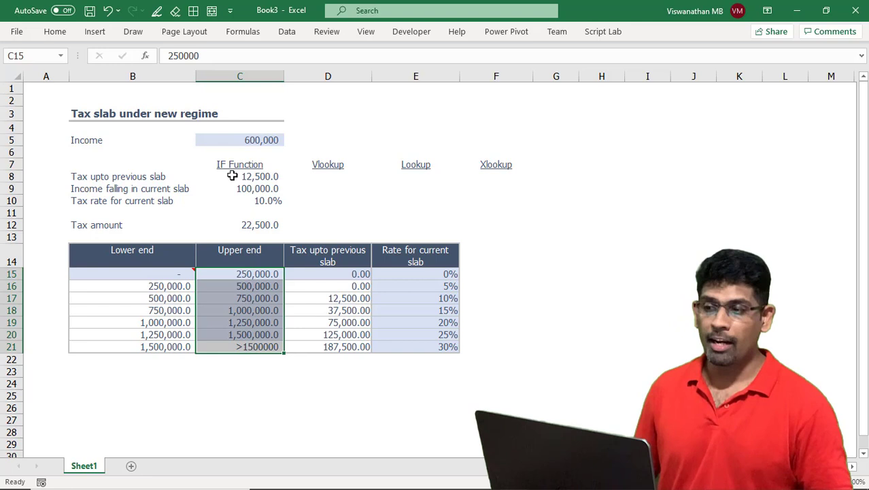
{"action": "left_click", "coordinate": [236, 138]}
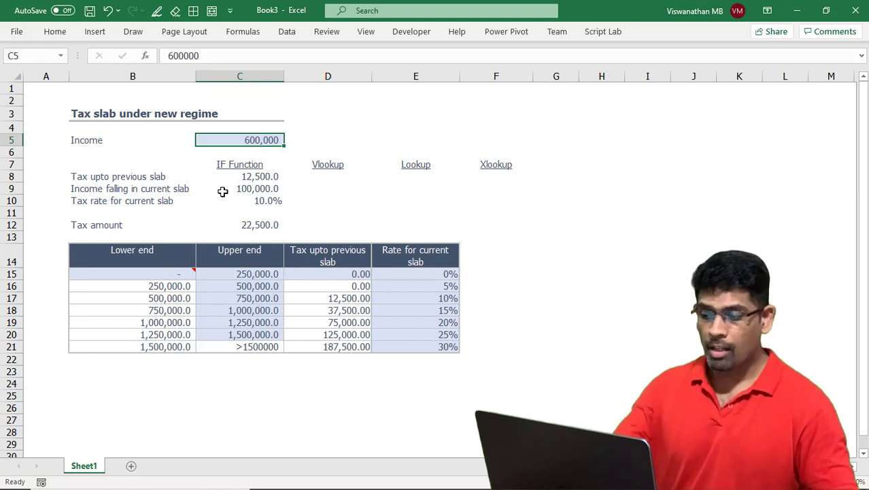
{"action": "left_click", "coordinate": [256, 176]}
{"action": "key", "text": "F2"}
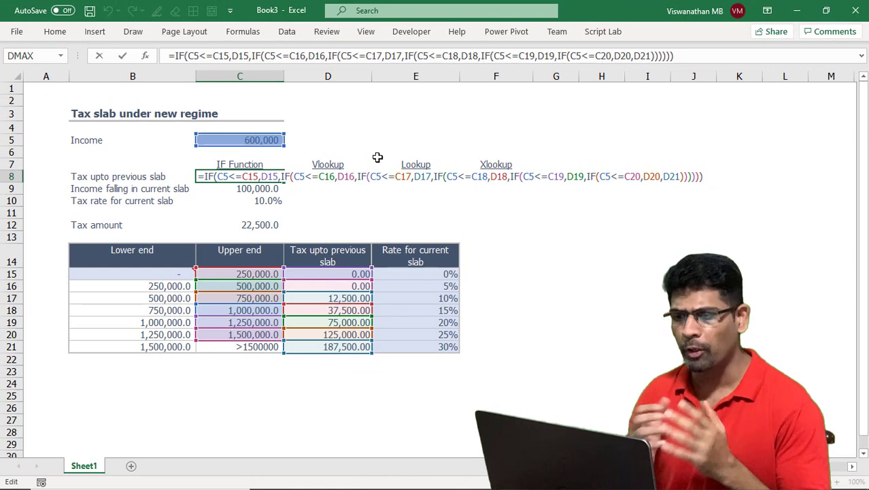
{"action": "key", "text": "Return"}
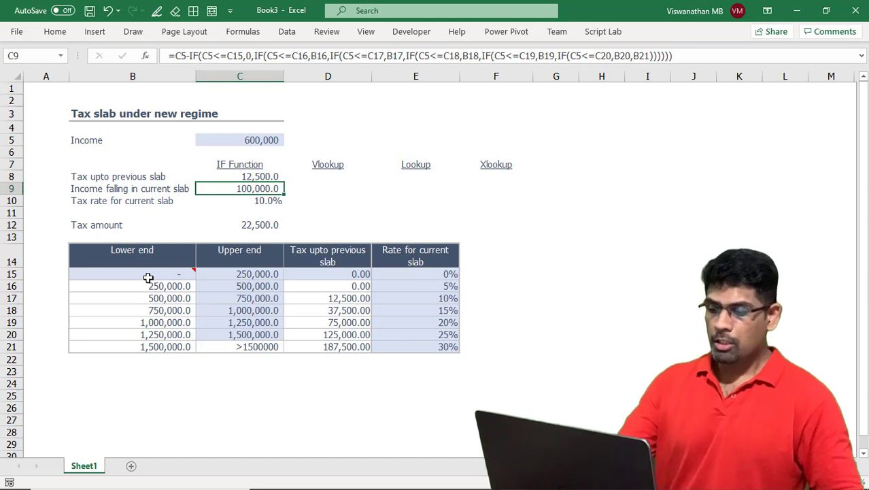
Examine the first slabs' limits and rates, and the formula in D17 that accumulates the tax upto the previous slab.
{"action": "left_click", "coordinate": [148, 278]}
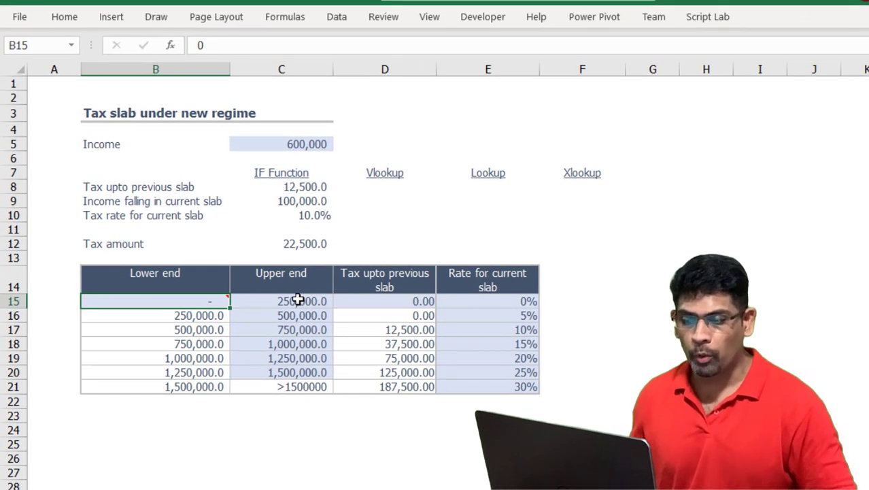
{"action": "left_click", "coordinate": [298, 300]}
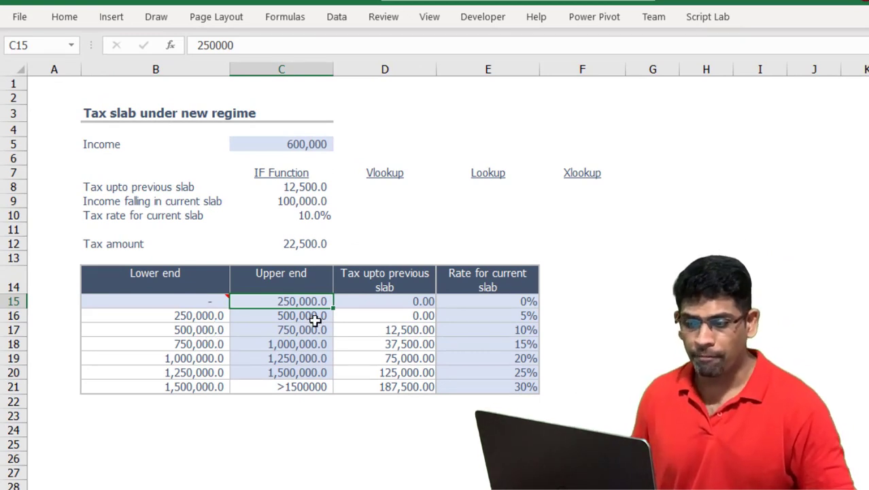
{"action": "left_click", "coordinate": [416, 330]}
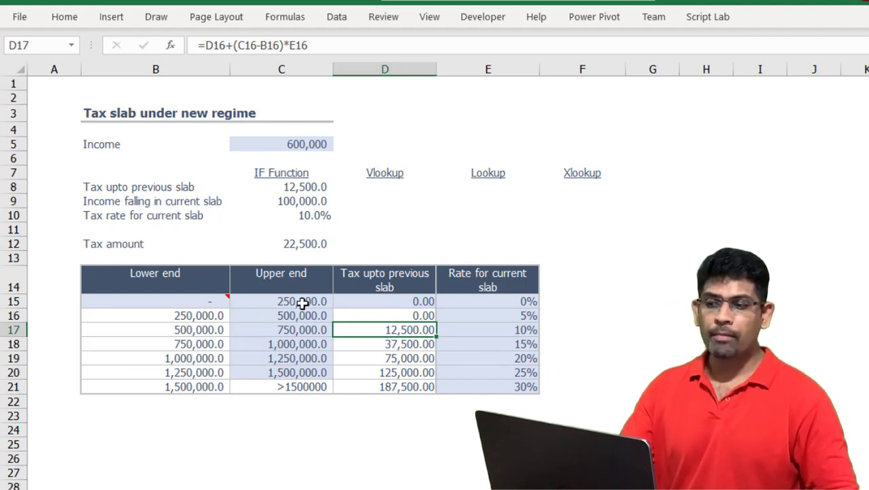
{"action": "left_click", "coordinate": [265, 311]}
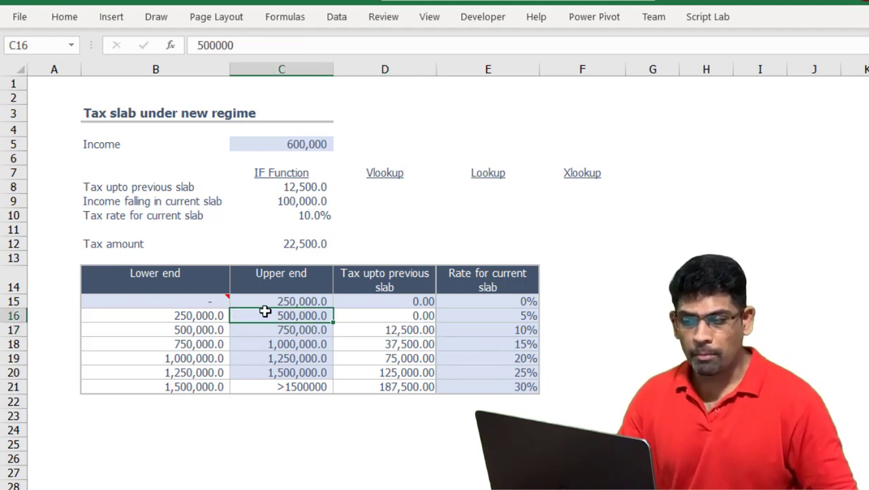
{"action": "left_click", "coordinate": [200, 314]}
{"action": "left_click", "coordinate": [525, 313]}
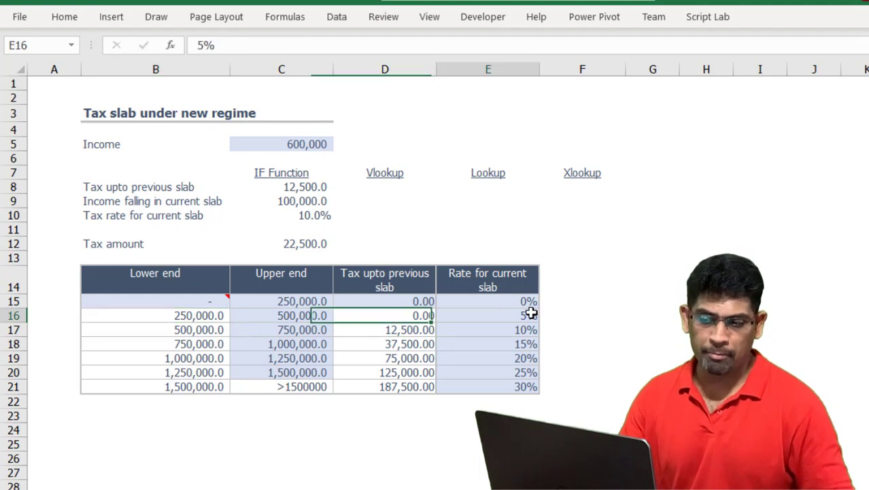
{"action": "left_click", "coordinate": [401, 330]}
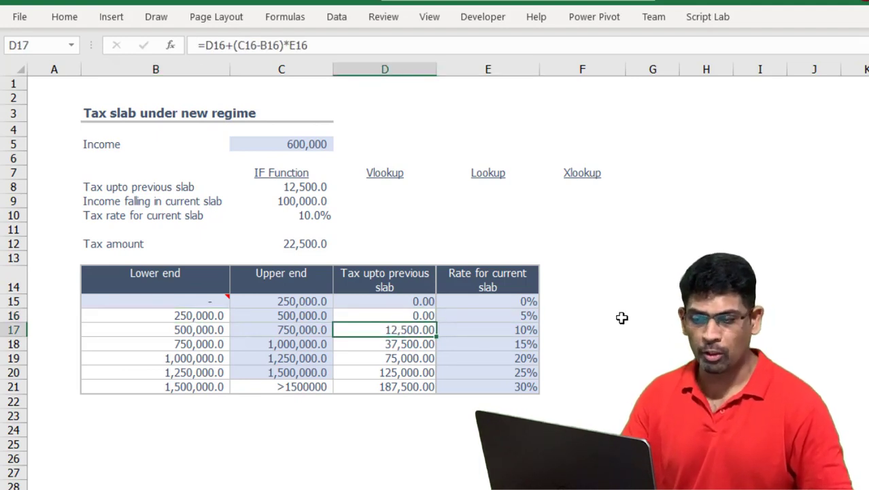
{"action": "key", "text": "F2"}
{"action": "key", "text": "Escape"}
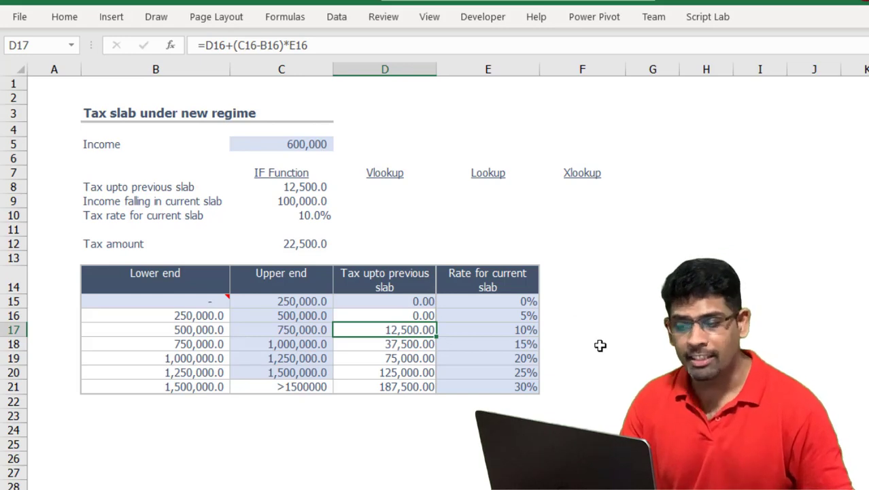
{"action": "left_click", "coordinate": [524, 331]}
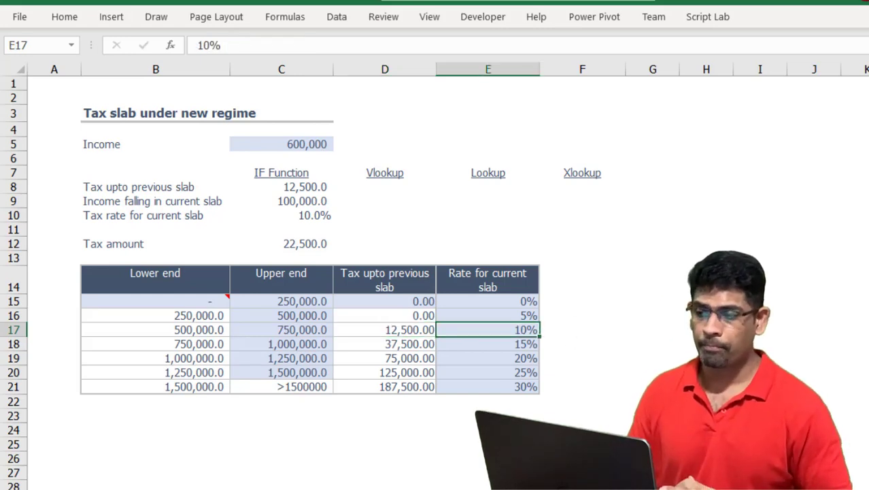
{"action": "left_click", "coordinate": [311, 144]}
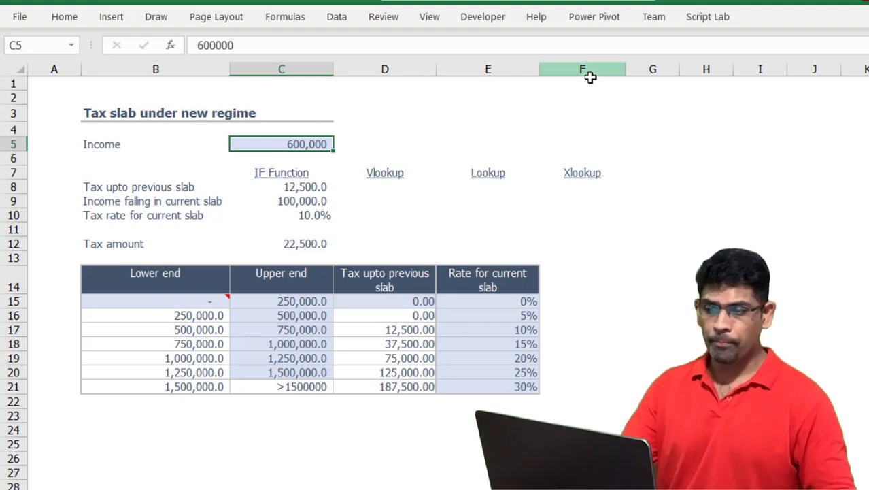
{"action": "left_click", "coordinate": [389, 331]}
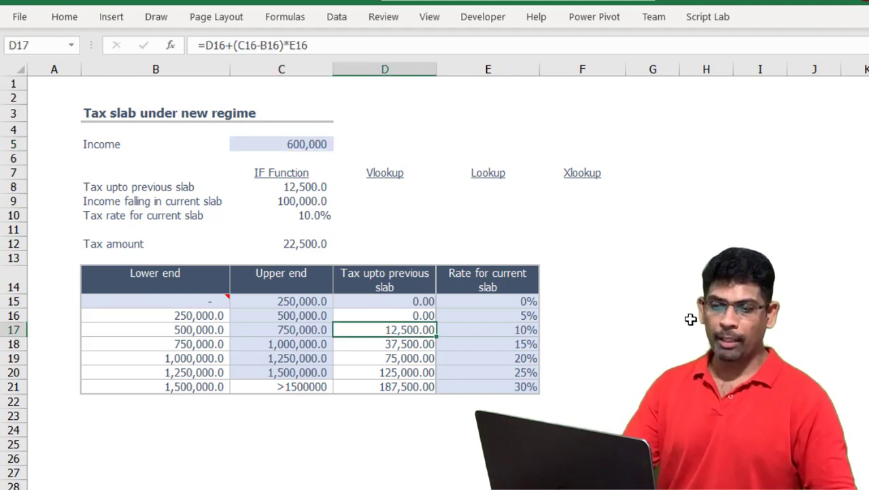
Examine the formula for income falling in the current slab, the slab rate in E17 and the tax amount formula in C12.
{"action": "left_click", "coordinate": [301, 203]}
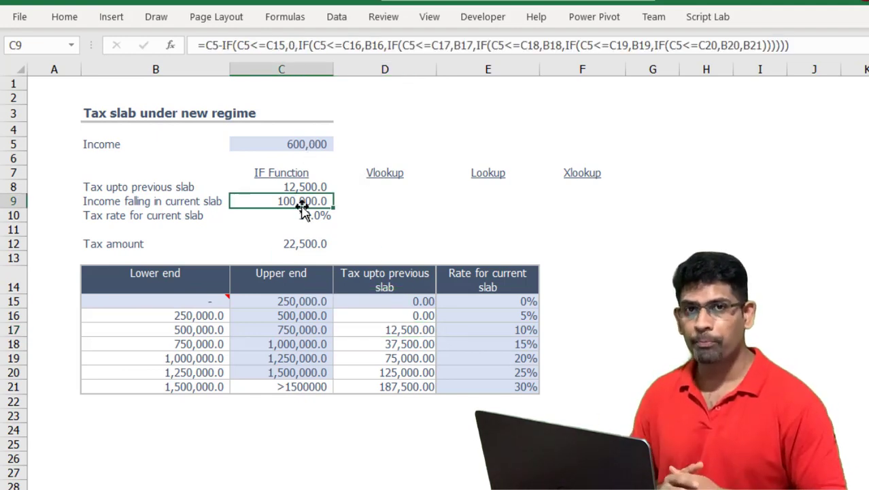
{"action": "key", "text": "Down"}
{"action": "key", "text": "Down"}
{"action": "key", "text": "Down"}
{"action": "key", "text": "Down"}
{"action": "key", "text": "Down"}
{"action": "key", "text": "Down"}
{"action": "key", "text": "Down"}
{"action": "key", "text": "Down"}
{"action": "key", "text": "Right"}
{"action": "key", "text": "Right"}
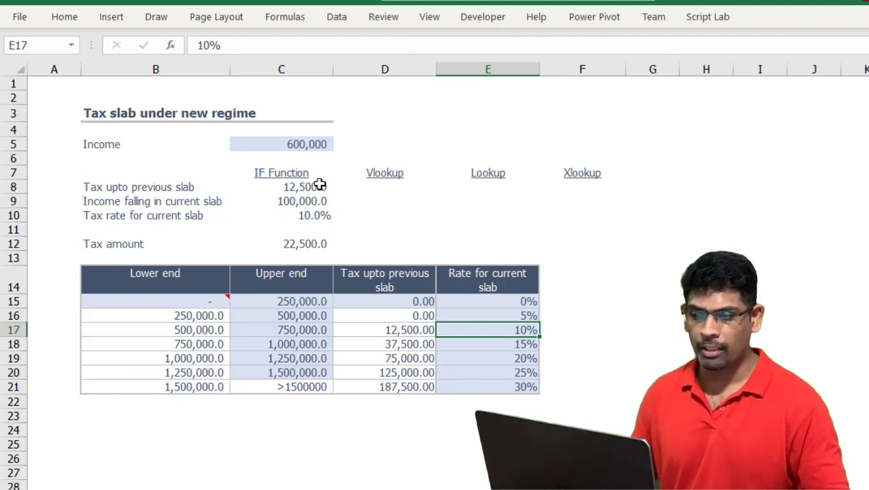
{"action": "left_click", "coordinate": [300, 239]}
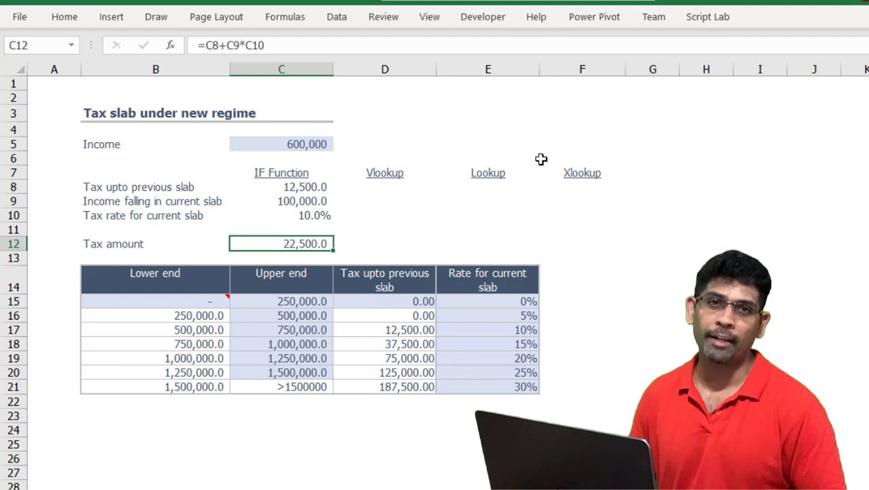
Test the IF calculation by setting the income in C5 to 1,600,000, and check the highest slab row and the tax amount.
{"action": "left_click", "coordinate": [248, 145]}
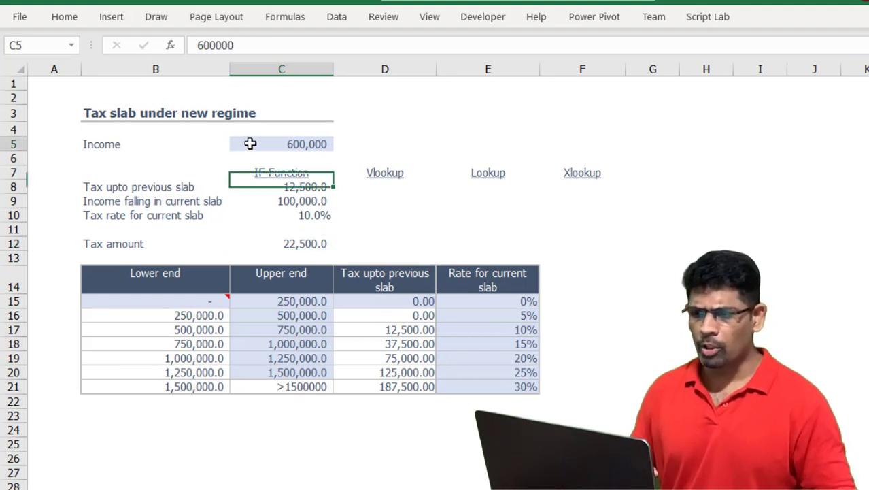
{"action": "left_click", "coordinate": [200, 45]}
{"action": "type", "text": "1"}
{"action": "key", "text": "Return"}
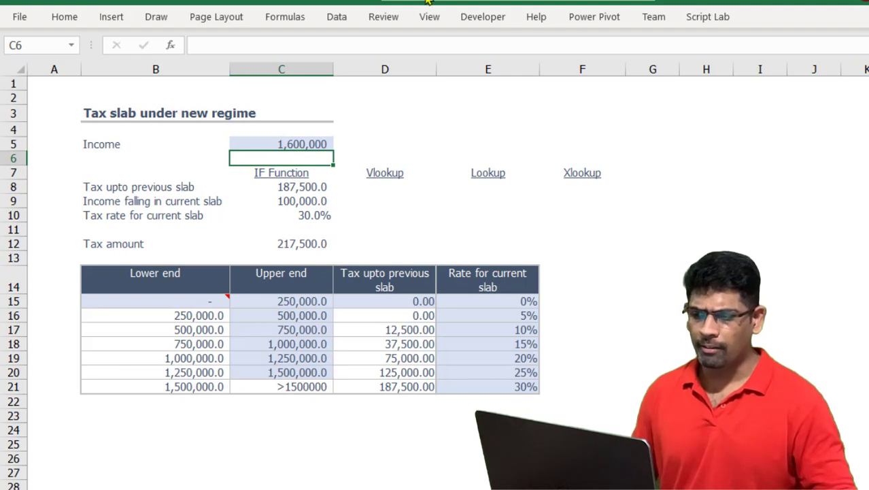
{"action": "left_click", "coordinate": [192, 387]}
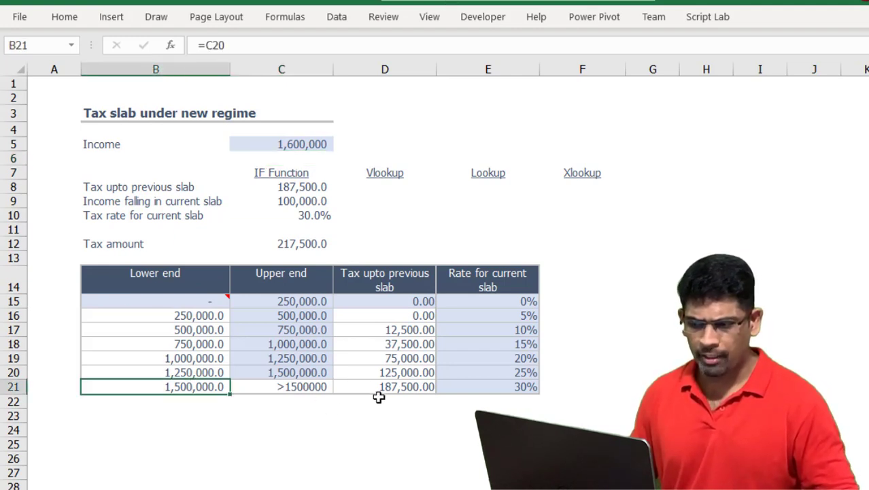
{"action": "left_click", "coordinate": [412, 386]}
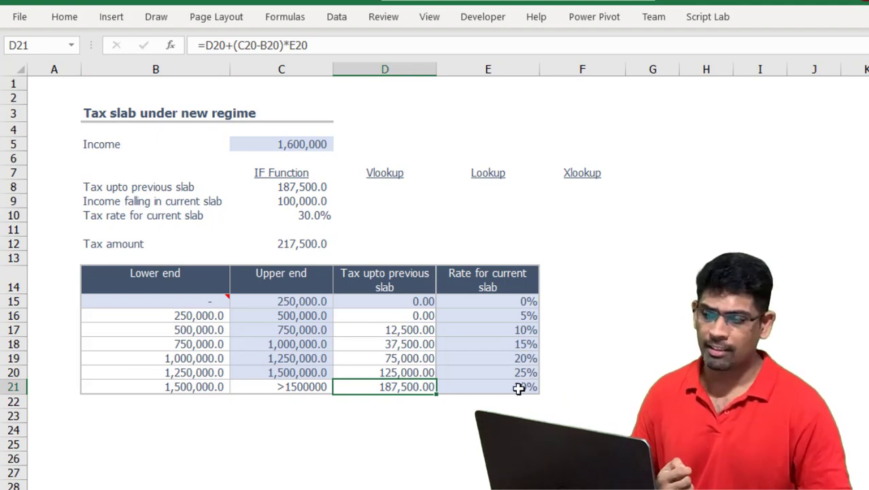
{"action": "left_click", "coordinate": [316, 244]}
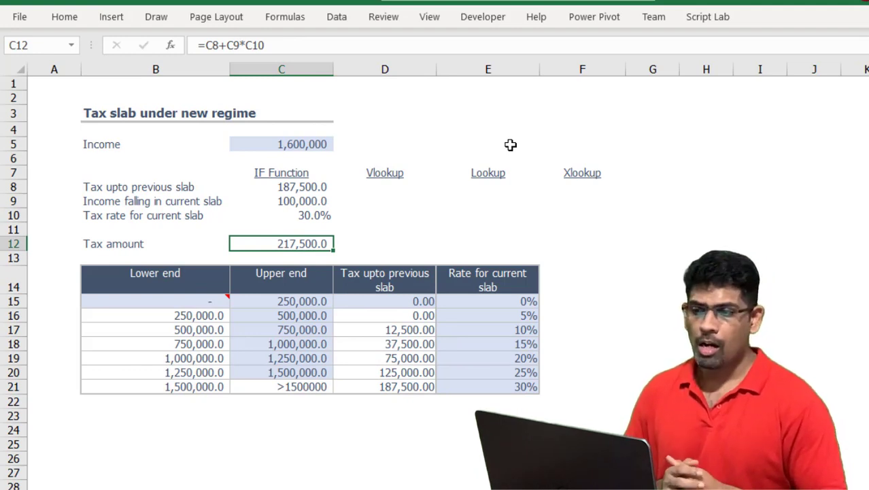
Set the income in C5 to 600,000.
{"action": "left_click", "coordinate": [352, 188]}
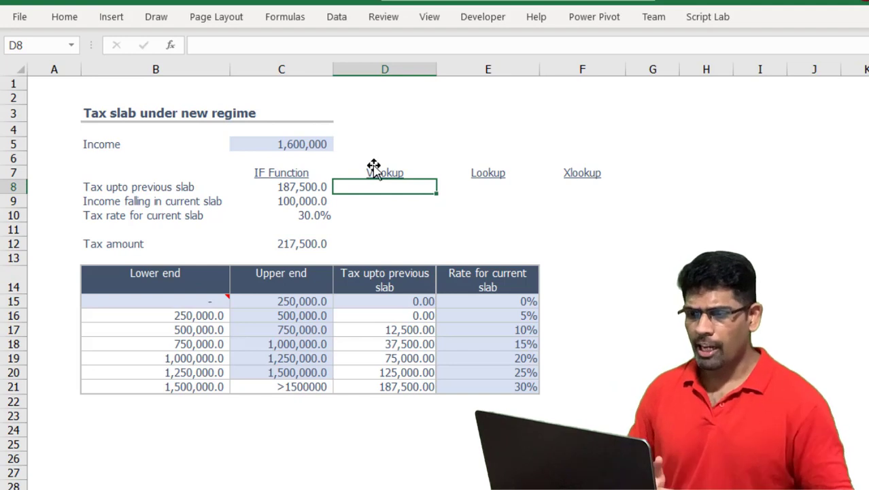
{"action": "left_click", "coordinate": [280, 142]}
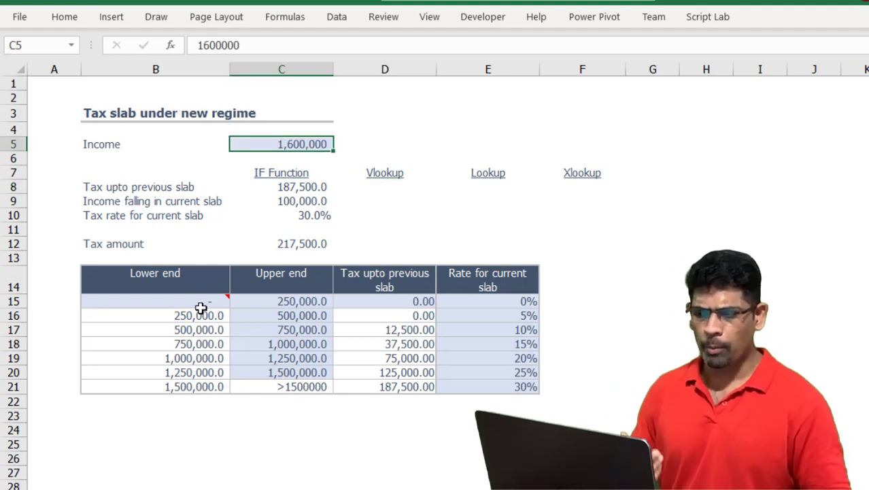
{"action": "mouse_move", "coordinate": [202, 305]}
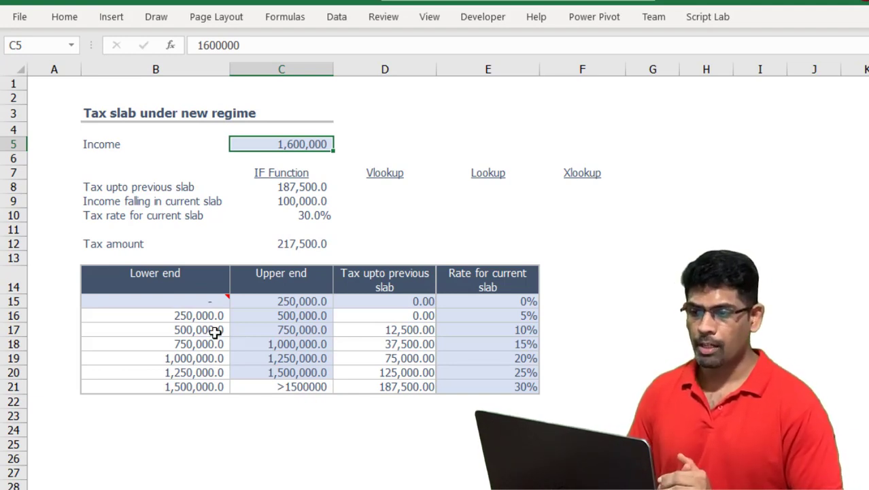
{"action": "key", "text": "BackSpace"}
{"action": "type", "text": "600000"}
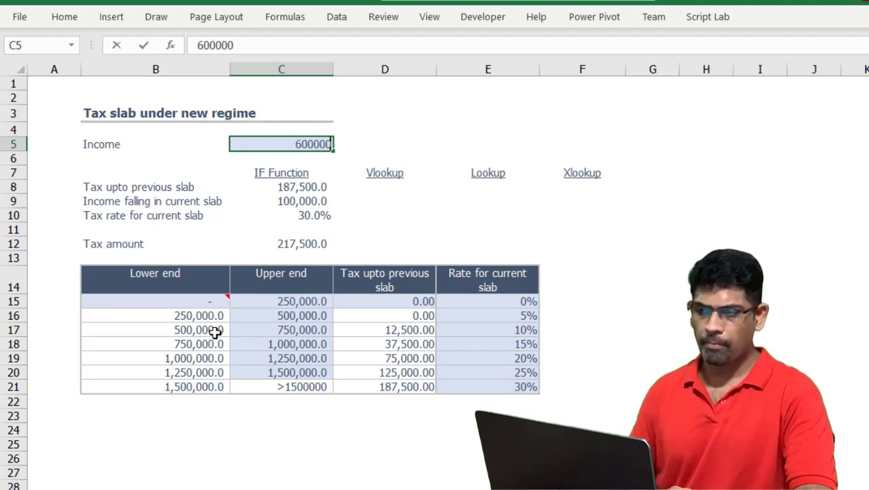
{"action": "key", "text": "Return"}
{"action": "key", "text": "Down"}
{"action": "key", "text": "Down"}
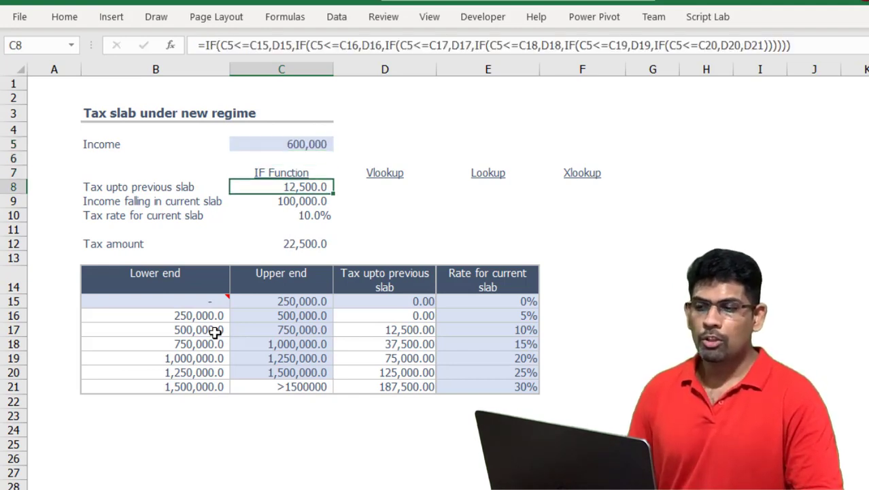
Start a VLOOKUP in D8 for the tax upto previous slab, looking up C5 in $B$15:$E$21 with column index 3.
{"action": "key", "text": "Right"}
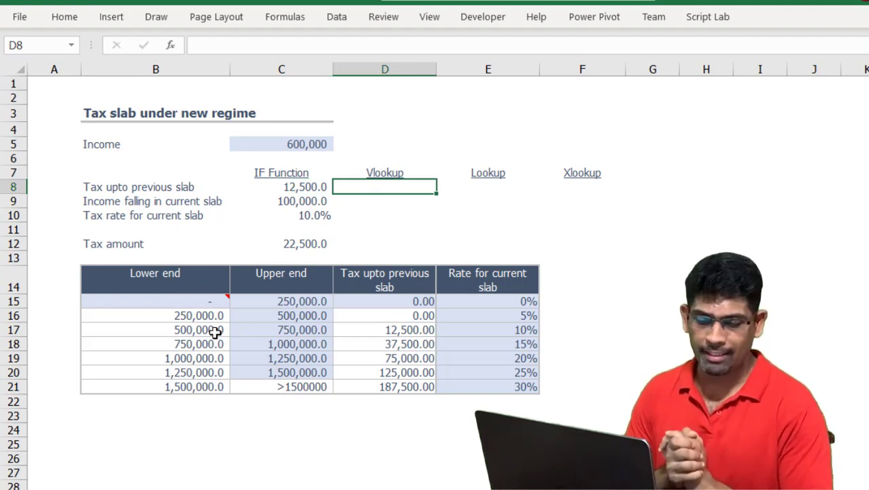
{"action": "type", "text": "=Vlo"}
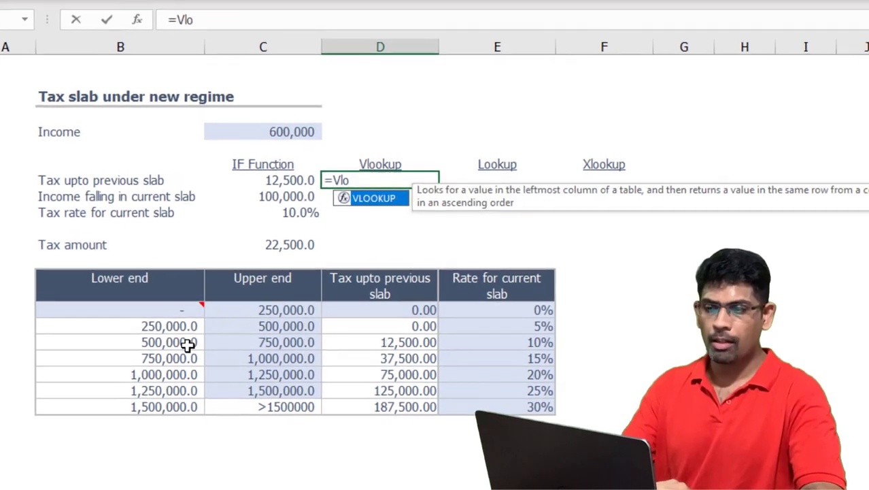
{"action": "key", "text": "Tab"}
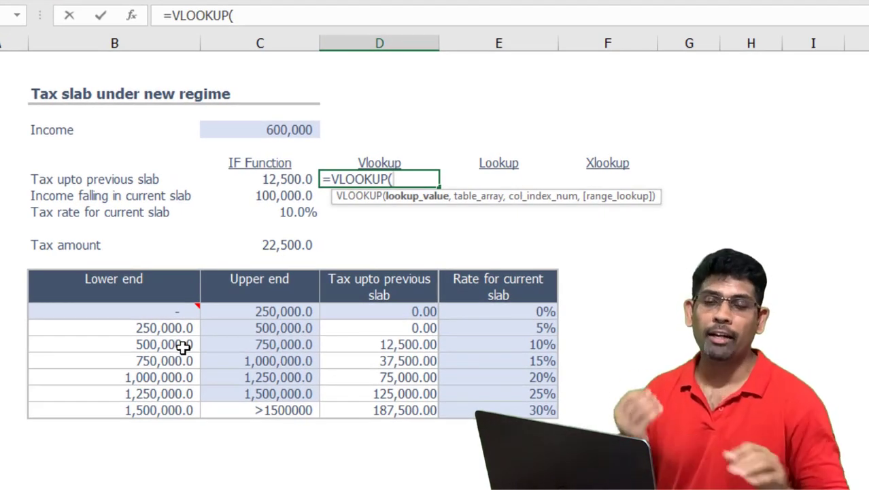
{"action": "left_click", "coordinate": [300, 134]}
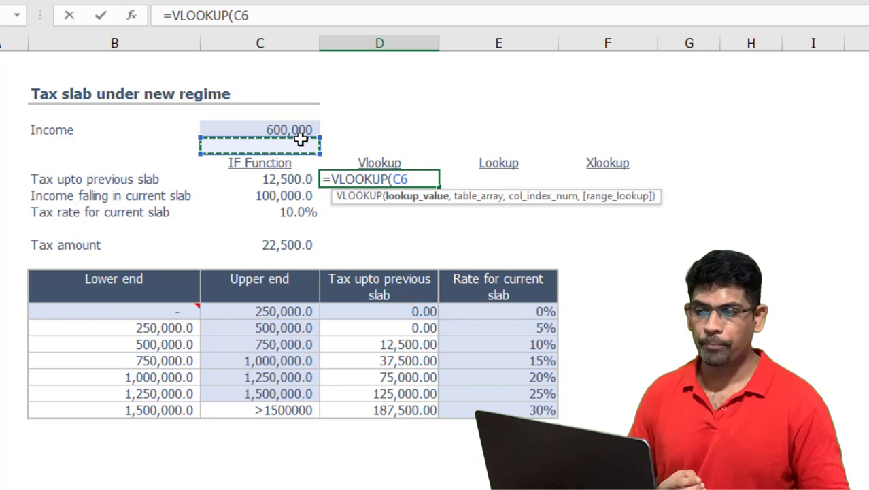
{"action": "left_click", "coordinate": [299, 129]}
{"action": "type", "text": ","}
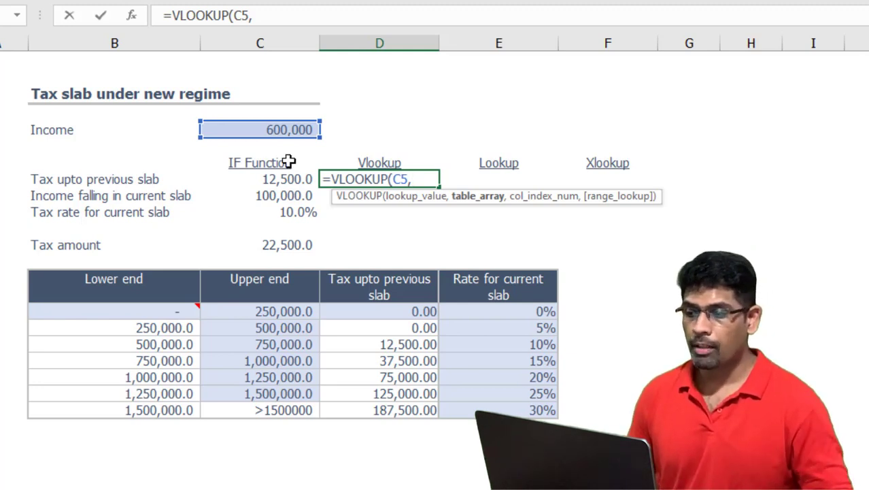
{"action": "left_click_drag", "start_coordinate": [123, 312], "coordinate": [508, 411]}
{"action": "key", "text": "F4"}
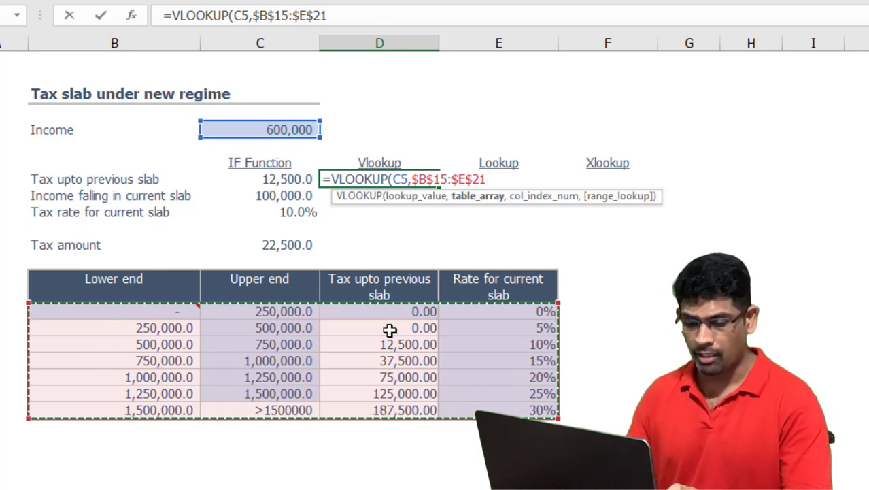
{"action": "type", "text": ",3"}
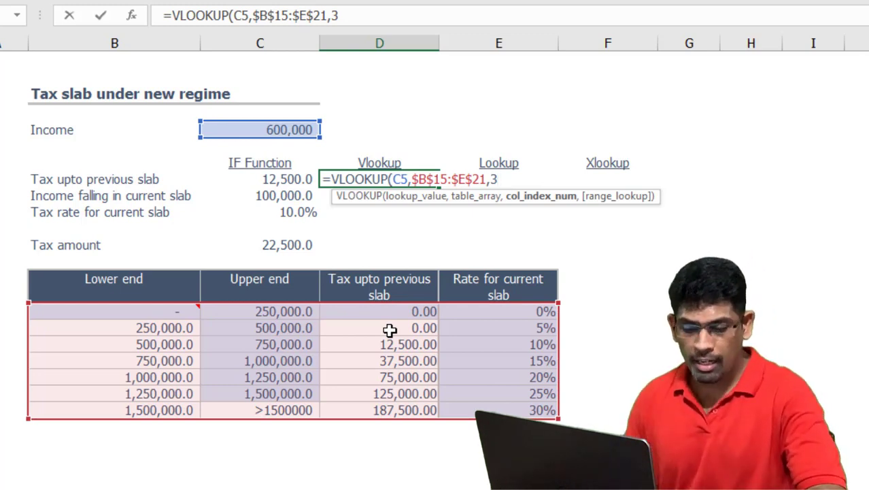
Try 0 and 1 as the range_lookup argument of the VLOOKUP in D8.
{"action": "type", "text": ",0"}
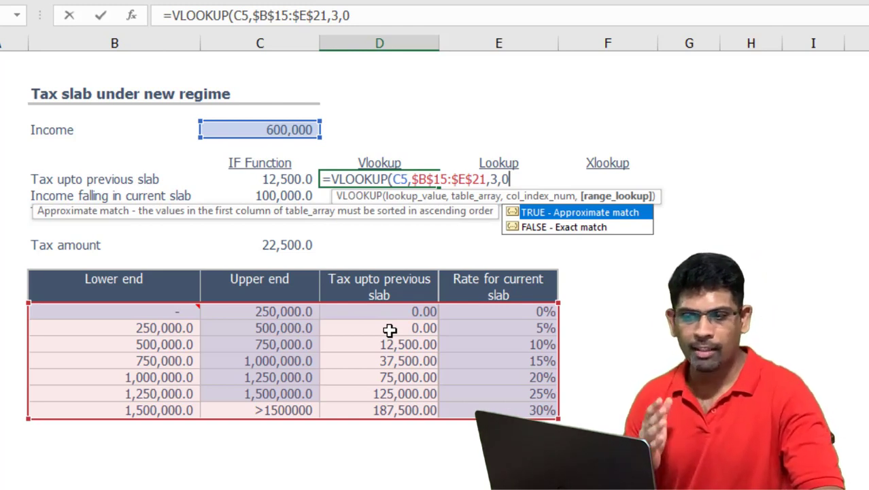
{"action": "key", "text": "BackSpace"}
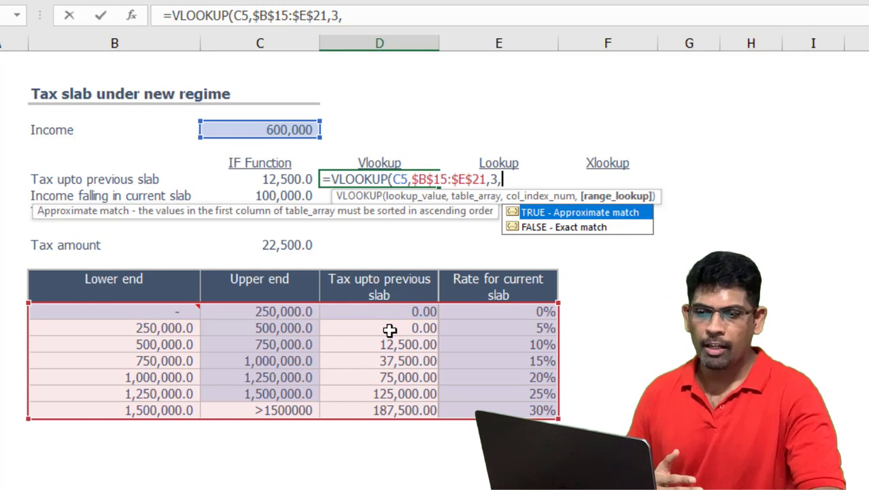
{"action": "key", "text": "BackSpace"}
{"action": "type", "text": ")"}
{"action": "key", "text": "BackSpace"}
{"action": "type", "text": ",1"}
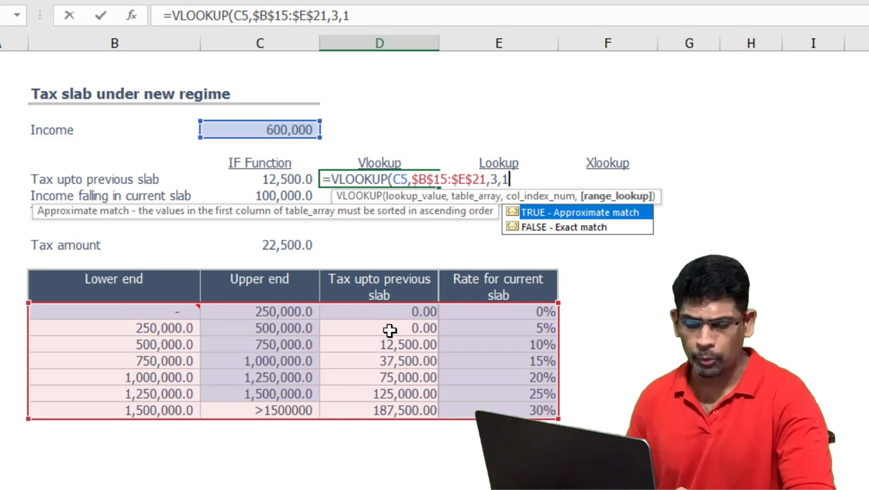
{"action": "key", "text": "BackSpace"}
{"action": "key", "text": "BackSpace"}
Complete the D8 formula as =VLOOKUP(C5,$B$15:$E$21,3), omitting the range_lookup argument.
{"action": "type", "text": ")"}
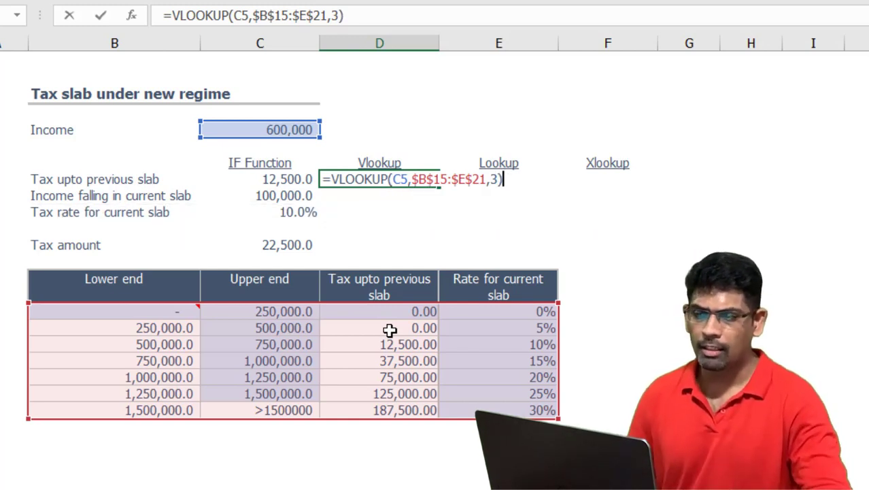
{"action": "key", "text": "ctrl+Return"}
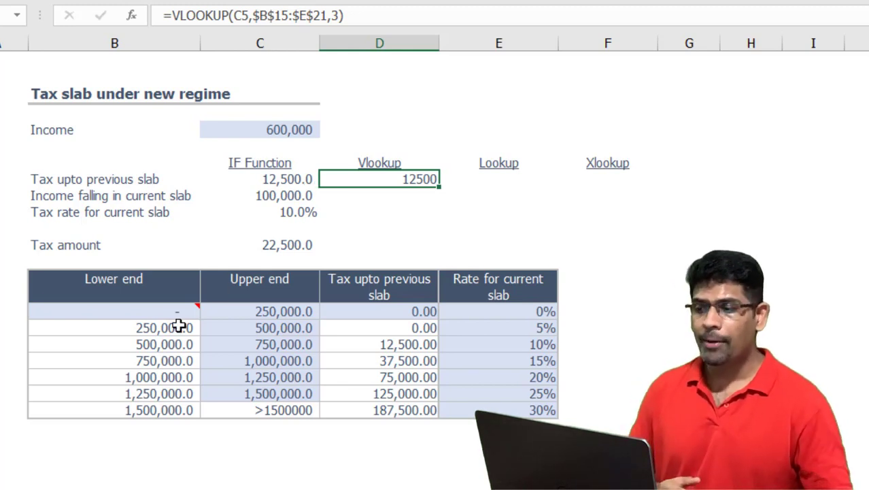
Examine the order of the Lower end and Upper end values, and the lower limits in B17 and B18 around the income.
{"action": "left_click", "coordinate": [155, 310]}
{"action": "left_click_drag", "start_coordinate": [155, 340], "coordinate": [147, 419]}
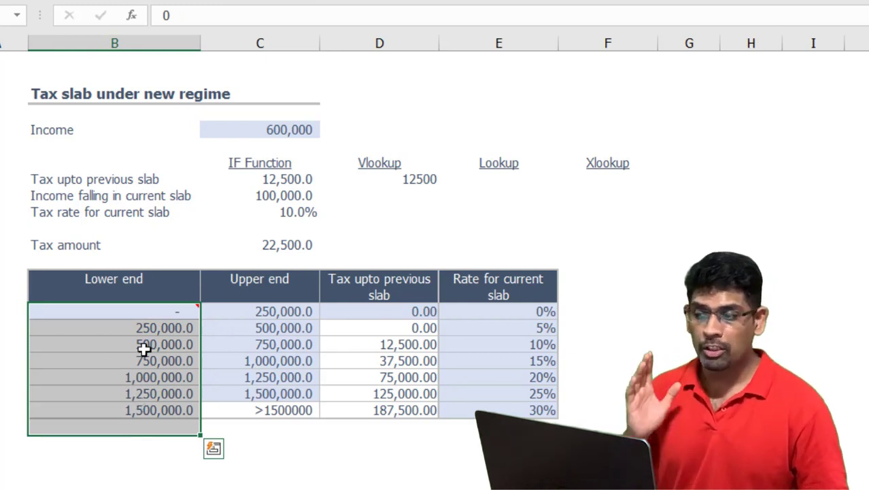
{"action": "mouse_move", "coordinate": [128, 308]}
{"action": "left_click_drag", "start_coordinate": [129, 310], "coordinate": [125, 421]}
{"action": "left_click_drag", "start_coordinate": [258, 311], "coordinate": [254, 408]}
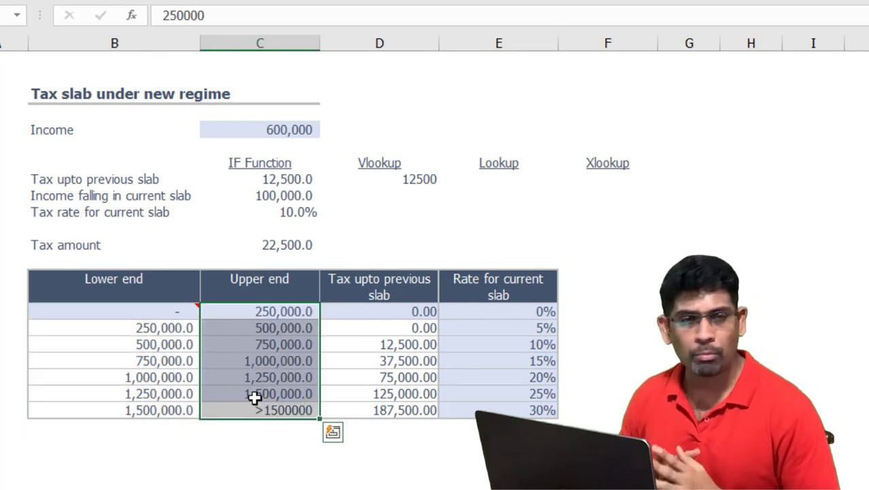
{"action": "left_click", "coordinate": [157, 318]}
{"action": "key", "text": "ctrl+shift+Down"}
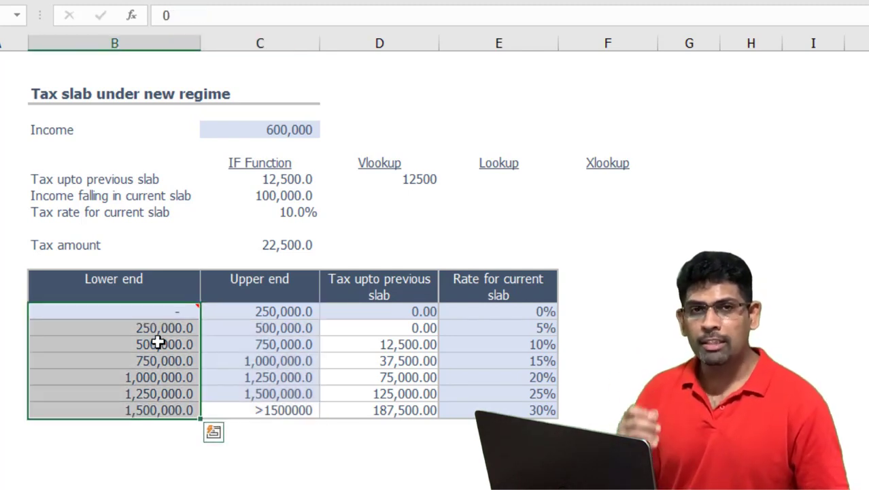
{"action": "left_click", "coordinate": [152, 345]}
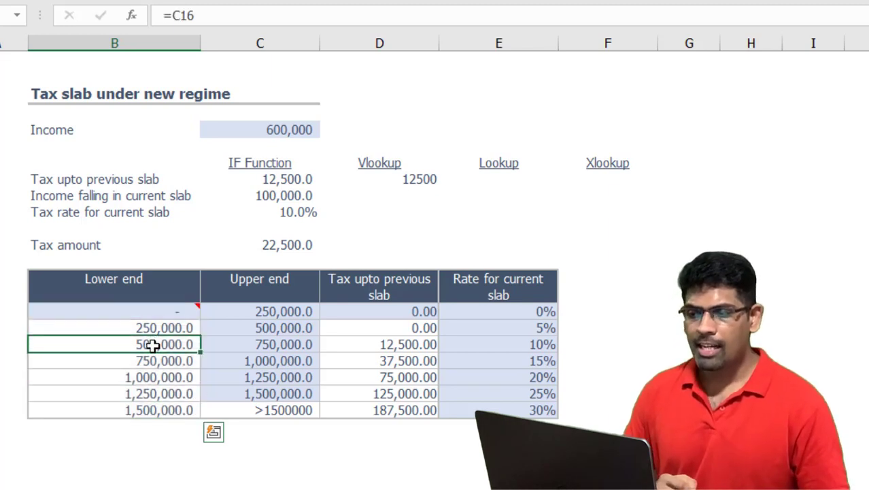
{"action": "left_click", "coordinate": [163, 360]}
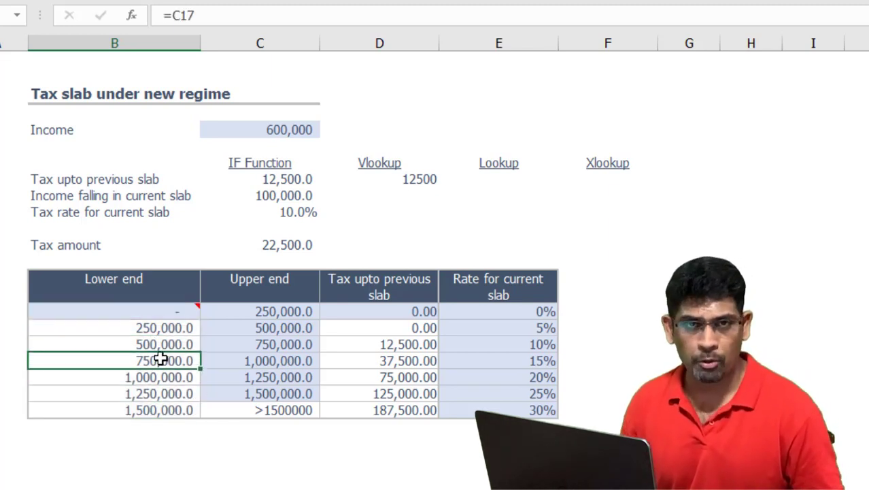
{"action": "key", "text": "Up"}
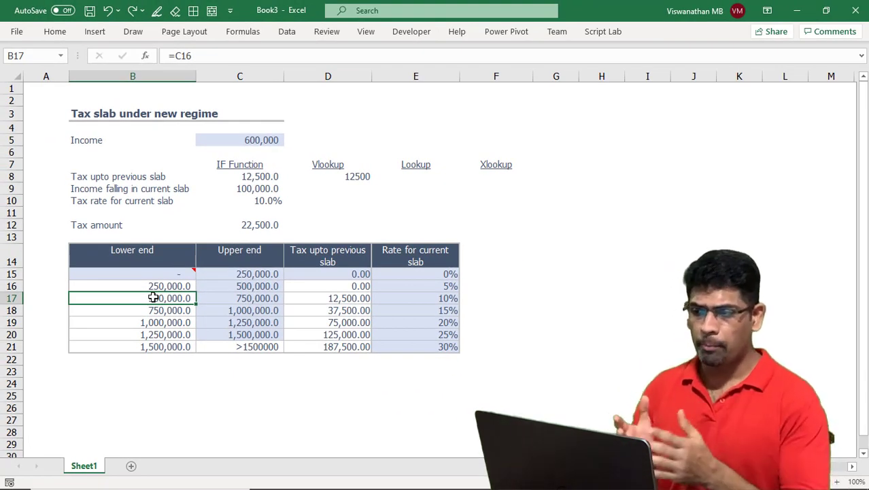
Format D8 with the comma style and one decimal place, and make its lookup value absolute as $C$5.
{"action": "left_click", "coordinate": [337, 177]}
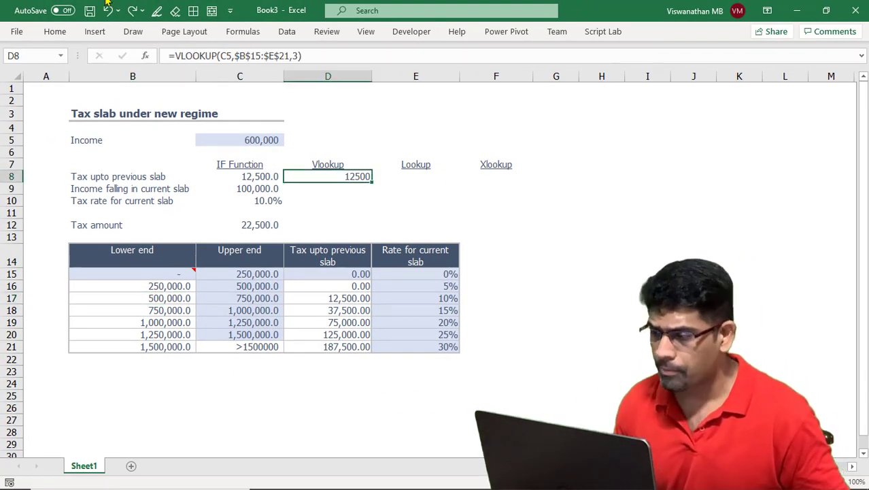
{"action": "left_click", "coordinate": [55, 32]}
{"action": "left_click", "coordinate": [429, 76]}
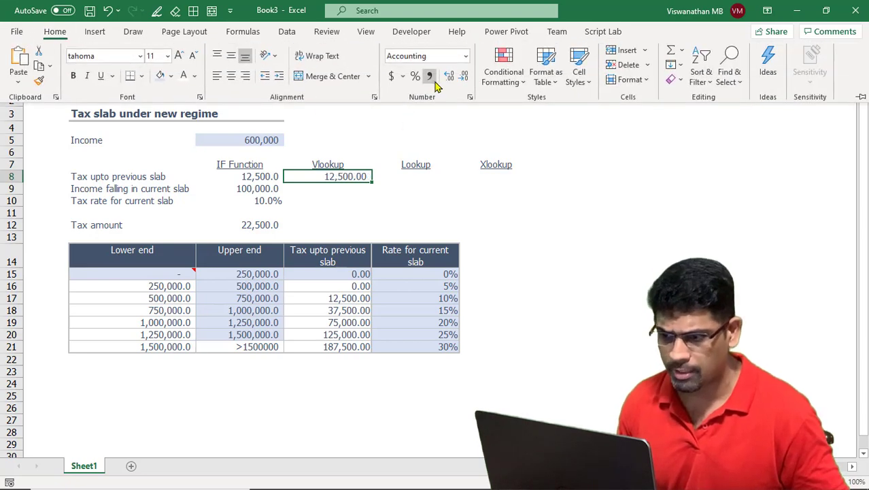
{"action": "left_click", "coordinate": [464, 76]}
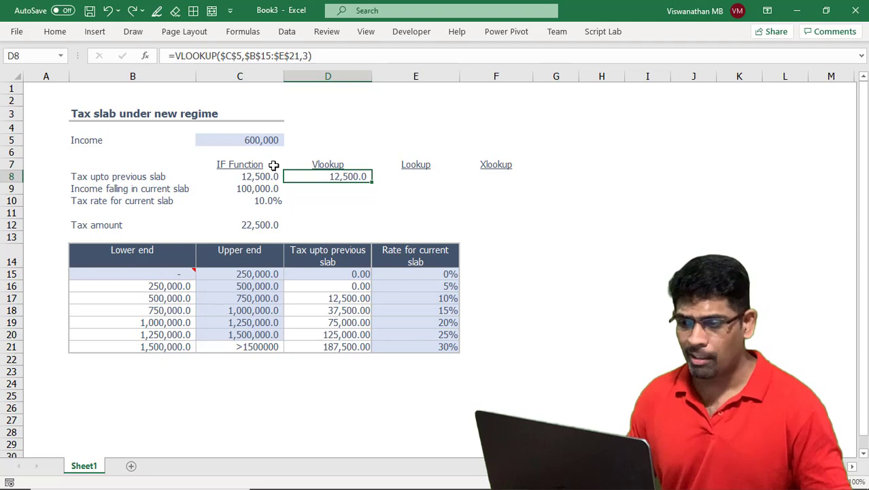
Start the formula in D9 for the income falling in current slab with a reference to the income in C5.
{"action": "left_click", "coordinate": [250, 142]}
{"action": "left_click_drag", "start_coordinate": [155, 272], "coordinate": [160, 347]}
{"action": "left_click", "coordinate": [344, 186]}
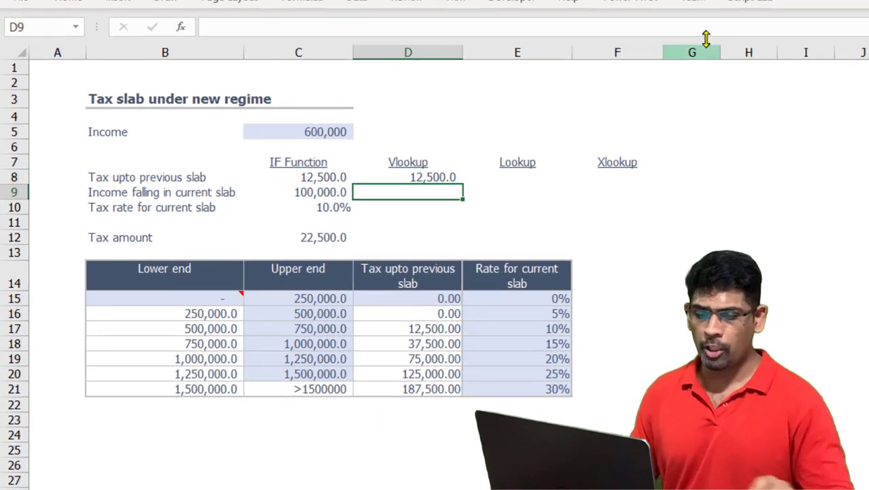
{"action": "type", "text": "="}
{"action": "key", "text": "Up"}
{"action": "key", "text": "Up"}
{"action": "key", "text": "Up"}
{"action": "key", "text": "Up"}
{"action": "key", "text": "Left"}
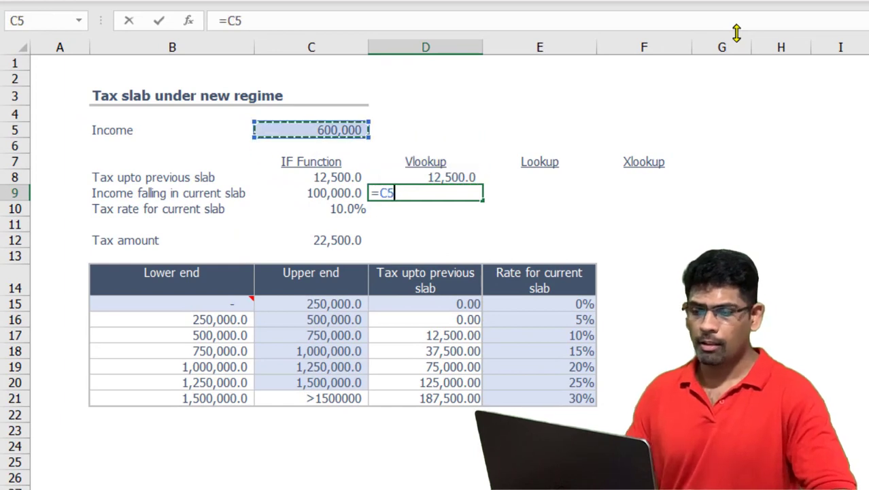
Subtract the slab's lower end from the income in D9 by completing the formula as =C5-VLOOKUP($C$5,$B$15:$E$21,1).
{"action": "type", "text": "-vlo"}
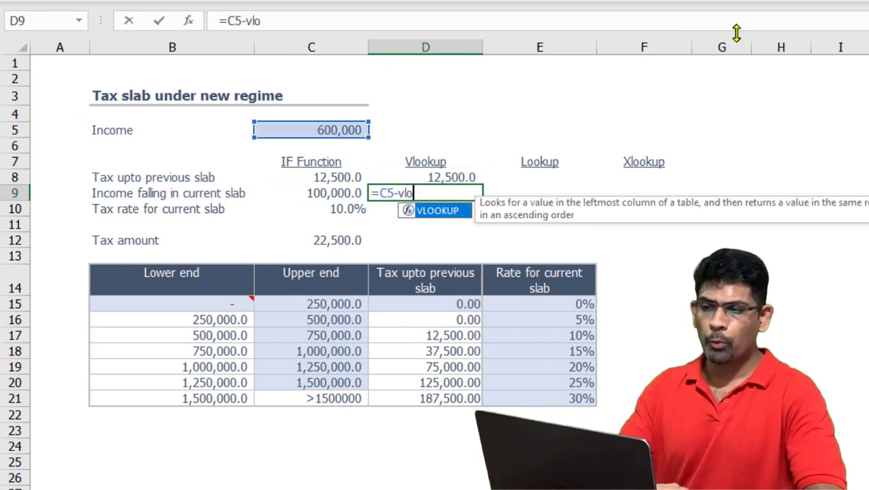
{"action": "key", "text": "Tab"}
{"action": "left_click", "coordinate": [302, 125]}
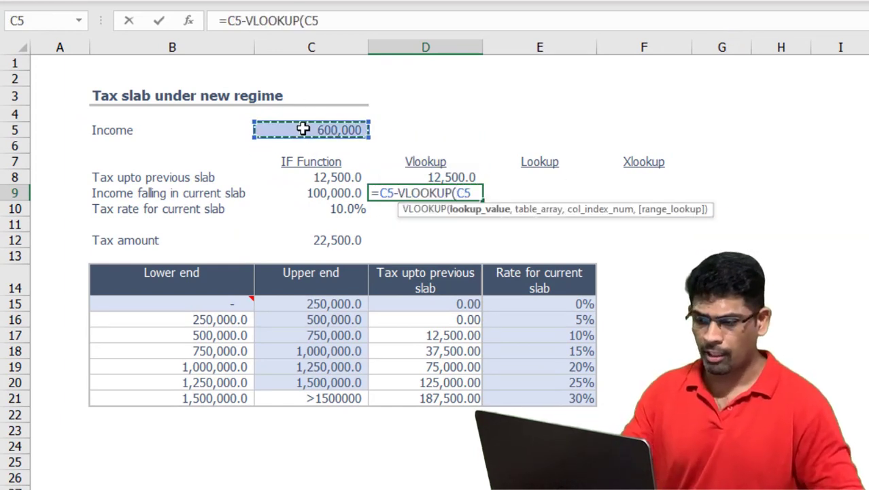
{"action": "key", "text": "F4"}
{"action": "type", "text": ","}
{"action": "left_click_drag", "start_coordinate": [196, 301], "coordinate": [545, 391]}
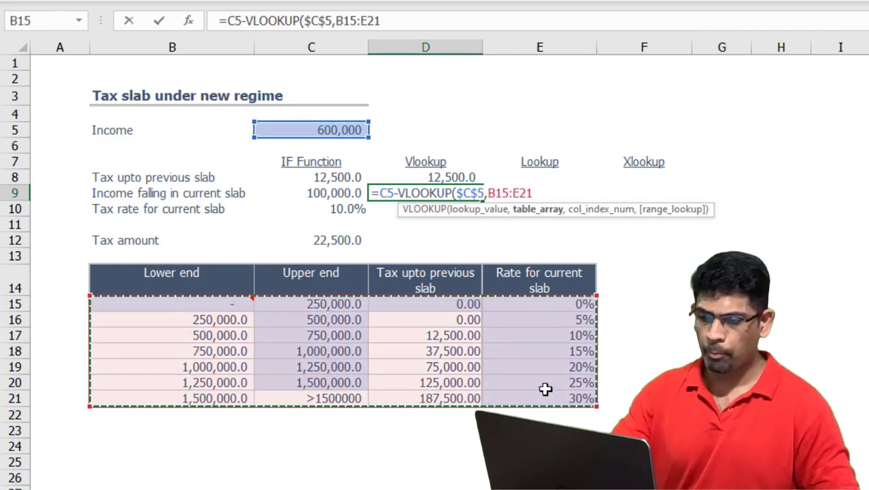
{"action": "key", "text": "F4"}
{"action": "type", "text": ",1"}
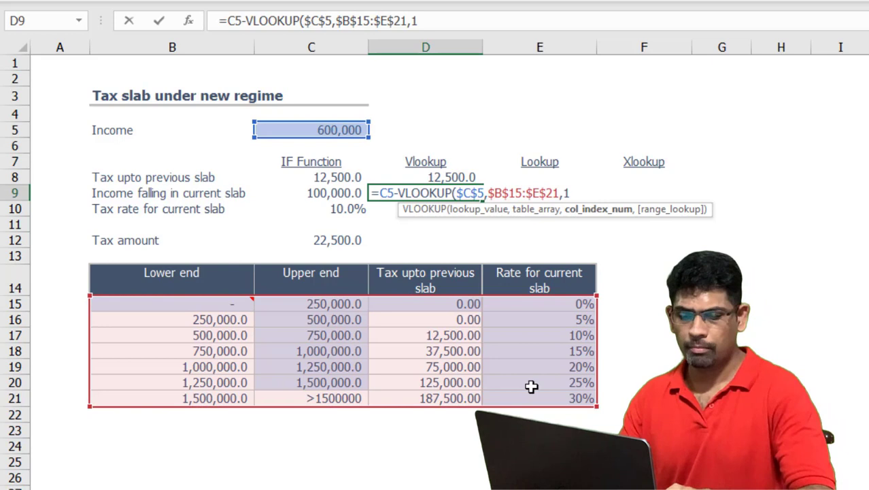
{"action": "type", "text": ")"}
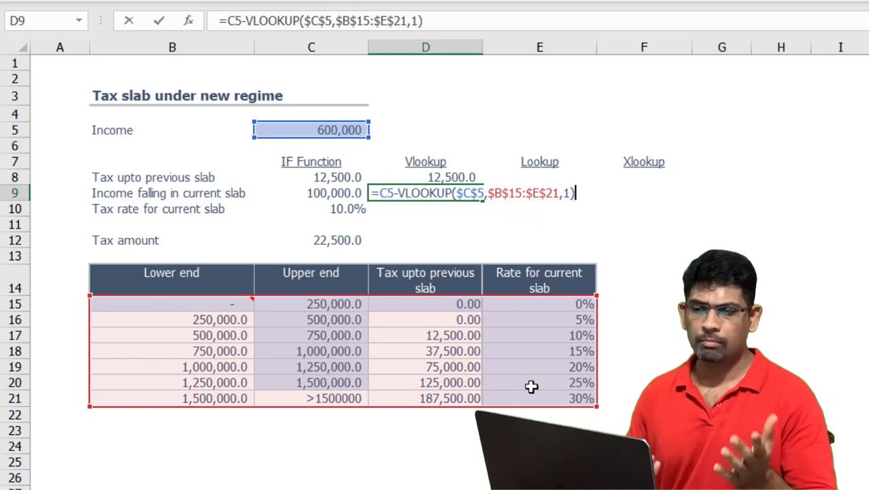
{"action": "key", "text": "Return"}
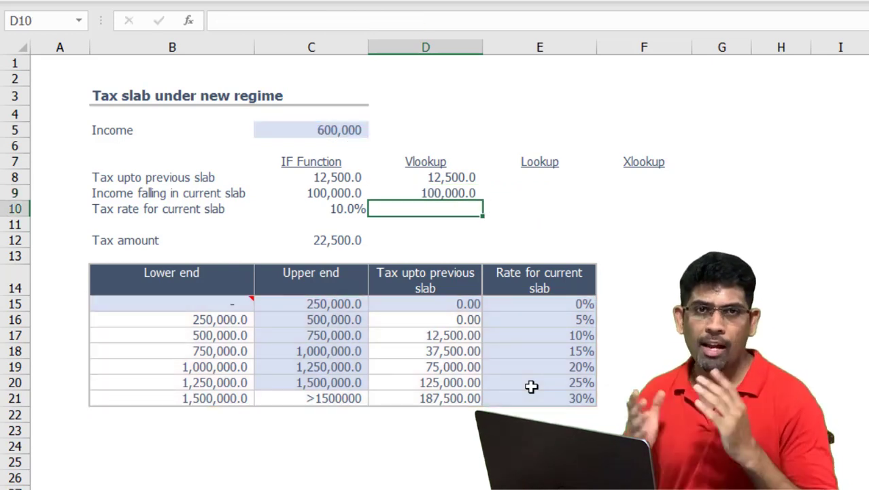
Copy the VLOOKUP formula from D8 into D10 for the tax rate for current slab.
{"action": "key", "text": "Up"}
{"action": "key", "text": "Up"}
{"action": "key", "text": "ctrl+c"}
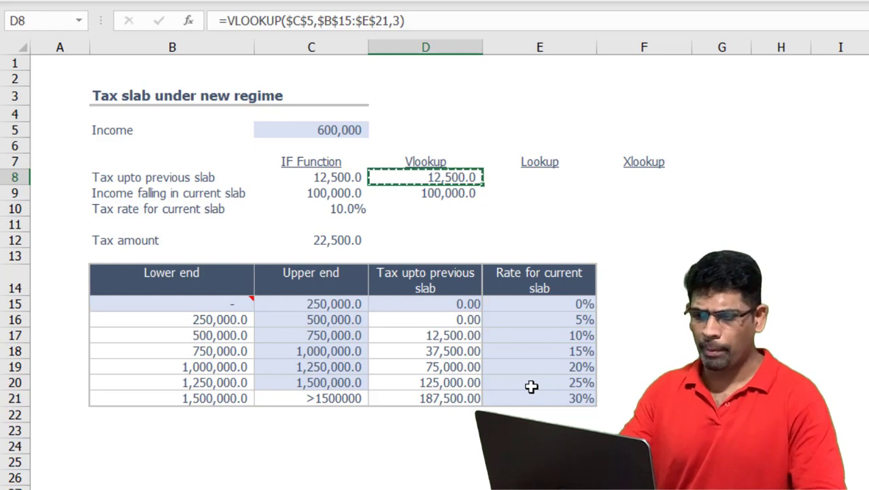
{"action": "key", "text": "Down"}
{"action": "key", "text": "Down"}
{"action": "key", "text": "ctrl+v"}
Change the column index of the VLOOKUP in D10 to 4 and format the cell as a percentage.
{"action": "key", "text": "F2"}
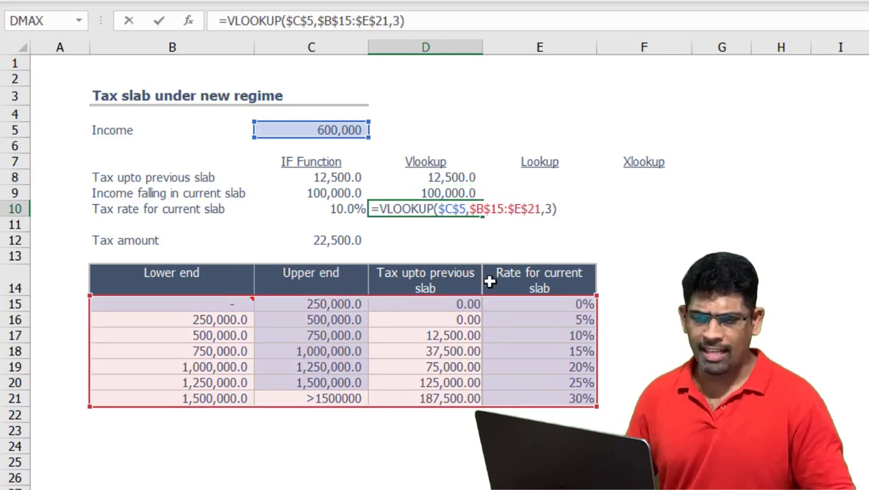
{"action": "left_click", "coordinate": [552, 209]}
{"action": "key", "text": "BackSpace"}
{"action": "type", "text": "4"}
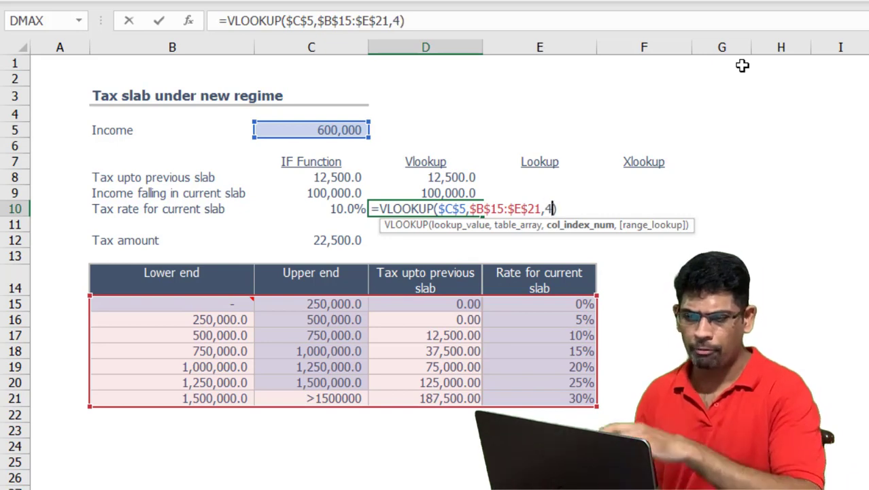
{"action": "key", "text": "Return"}
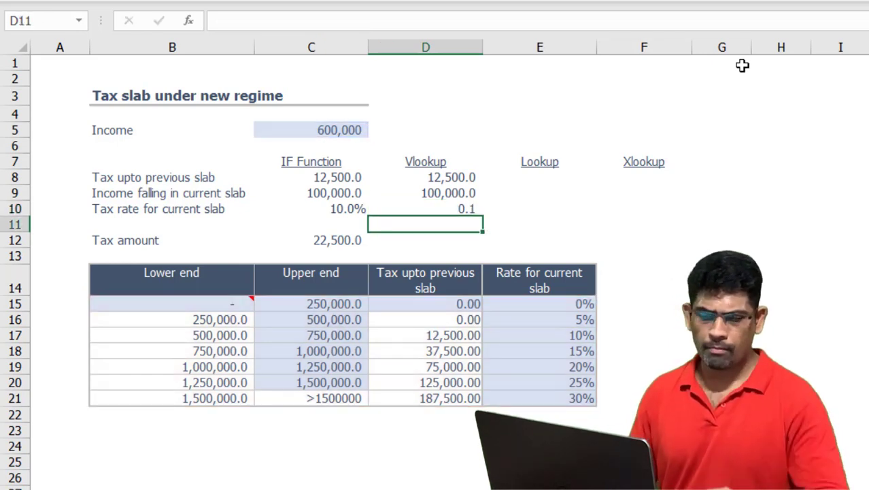
{"action": "key", "text": "Up"}
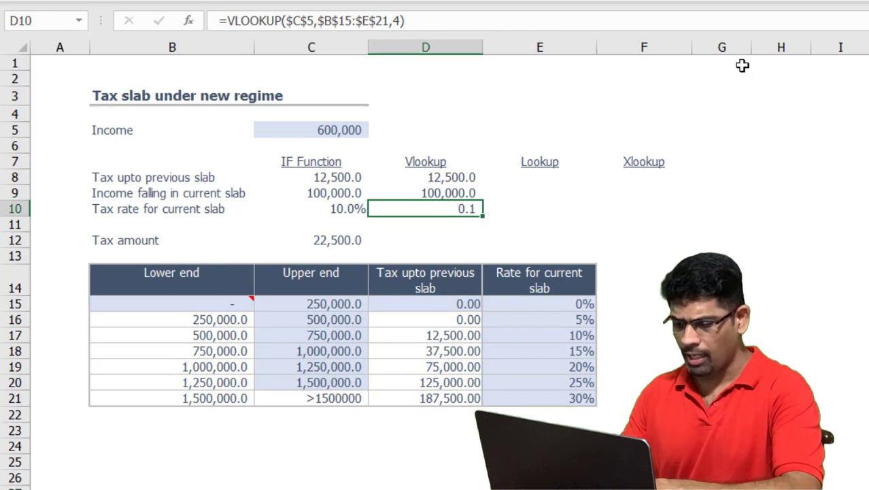
{"action": "key", "text": "ctrl+shift+5"}
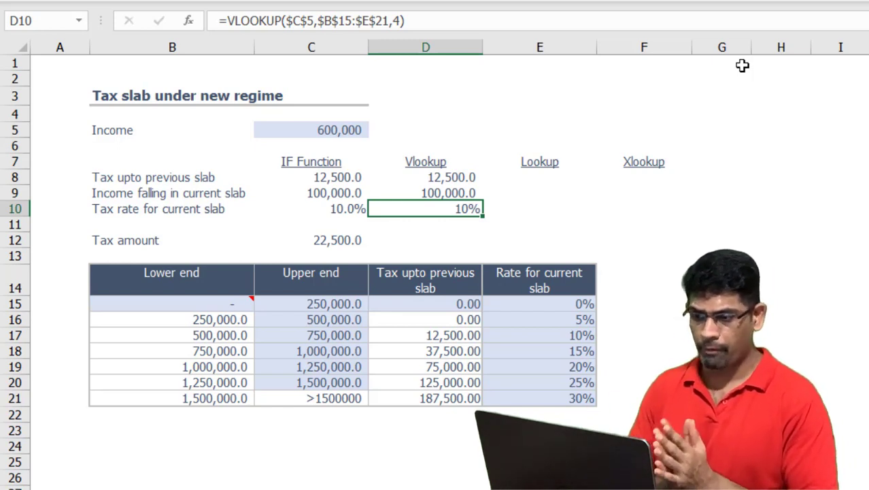
Calculate the tax amount for the Vlookup column in D12 with the formula =D8+D9*D10.
{"action": "key", "text": "Down"}
{"action": "key", "text": "Down"}
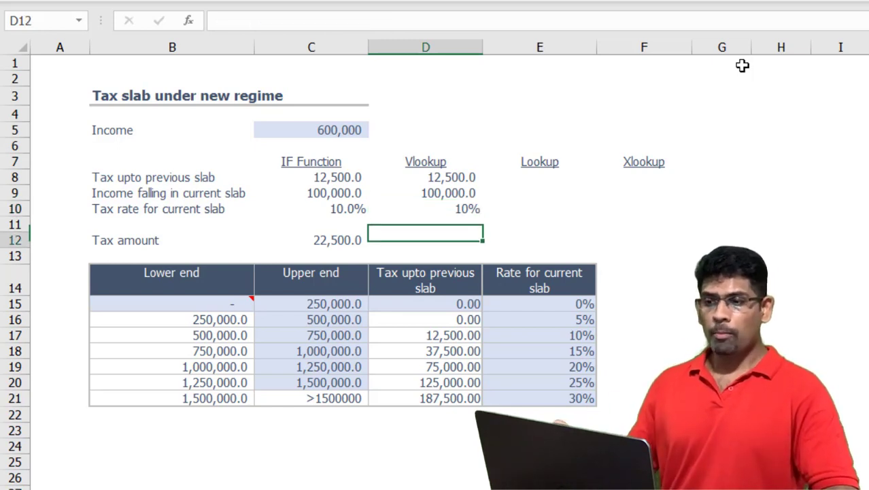
{"action": "type", "text": "="}
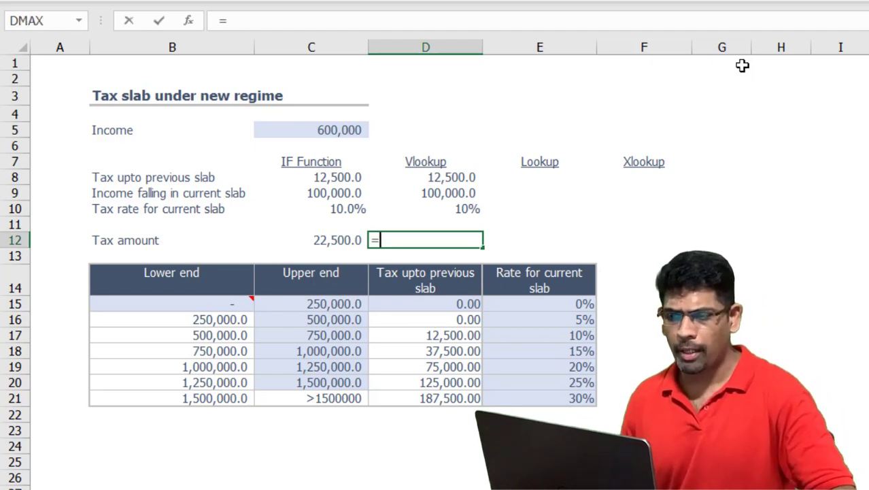
{"action": "key", "text": "Up"}
{"action": "key", "text": "Up"}
{"action": "key", "text": "Up"}
{"action": "key", "text": "Up"}
{"action": "type", "text": "+"}
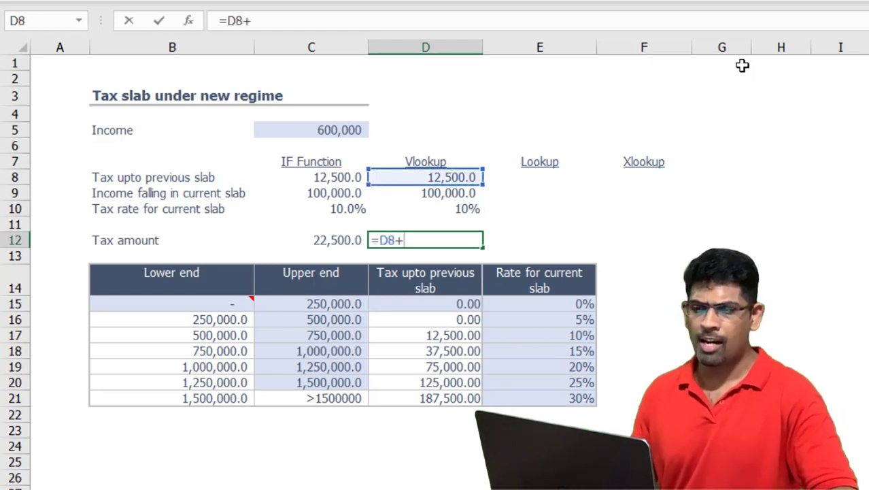
{"action": "key", "text": "Up"}
{"action": "key", "text": "Up"}
{"action": "key", "text": "Up"}
{"action": "type", "text": "*"}
{"action": "key", "text": "Up"}
{"action": "key", "text": "Down"}
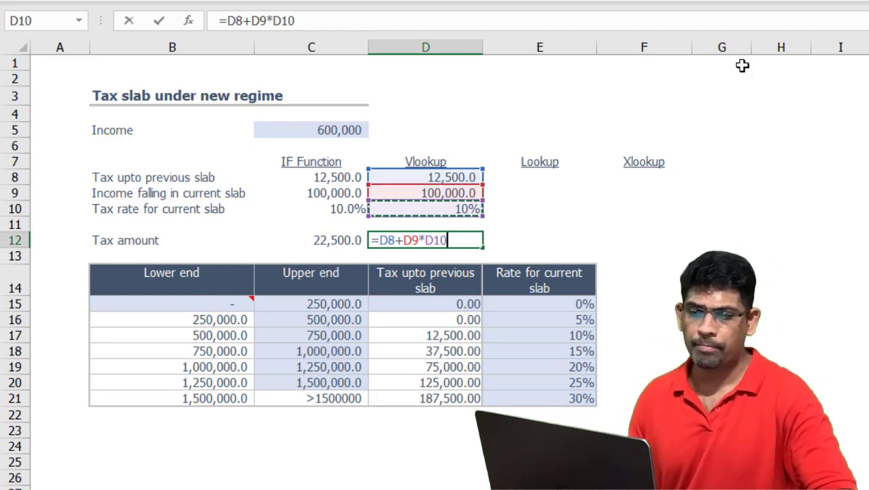
{"action": "key", "text": "Return"}
{"action": "key", "text": "Up"}
{"action": "key", "text": "Up"}
{"action": "key", "text": "Up"}
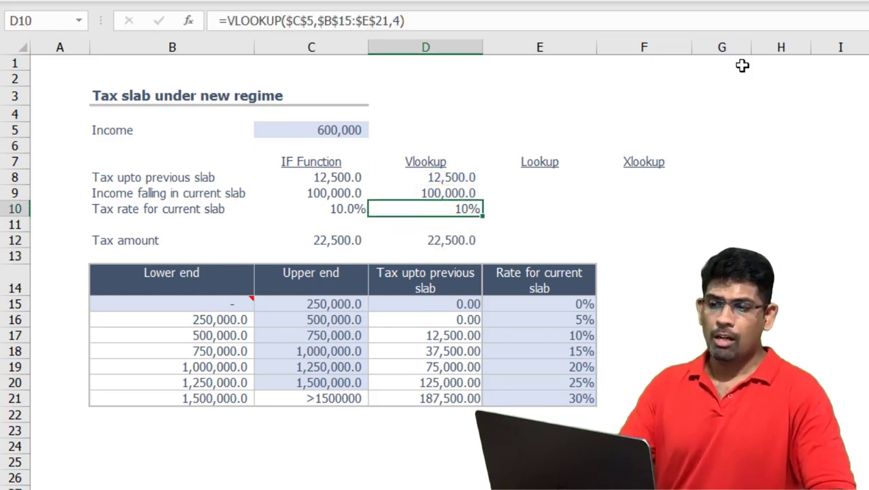
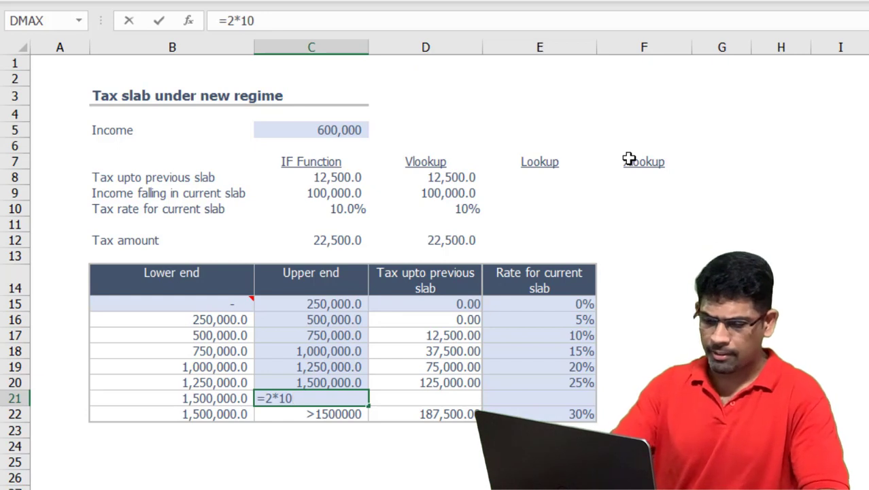
Complete the new slab's upper end in C21 as =2*10^6 and link the last slab's lower end in B22 to C21.
{"action": "type", "text": "6"}
{"action": "key", "text": "Return"}
{"action": "key", "text": "Left"}
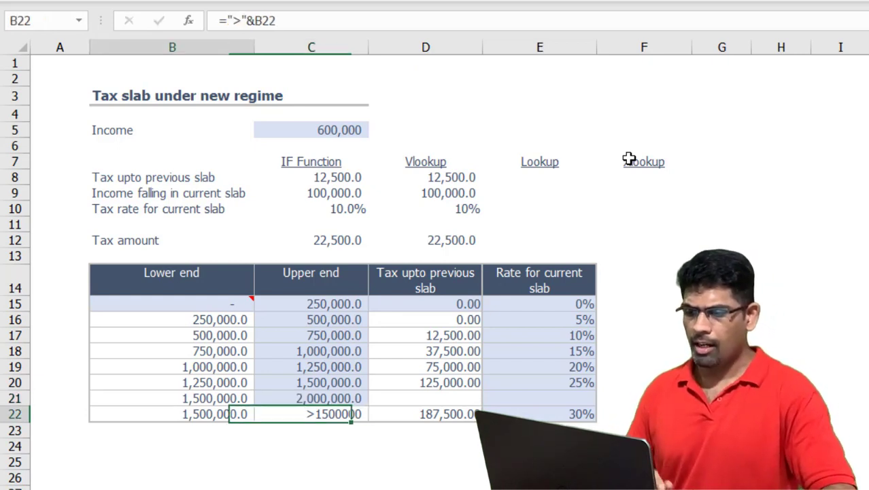
{"action": "type", "text": "="}
{"action": "key", "text": "Up"}
{"action": "key", "text": "Right"}
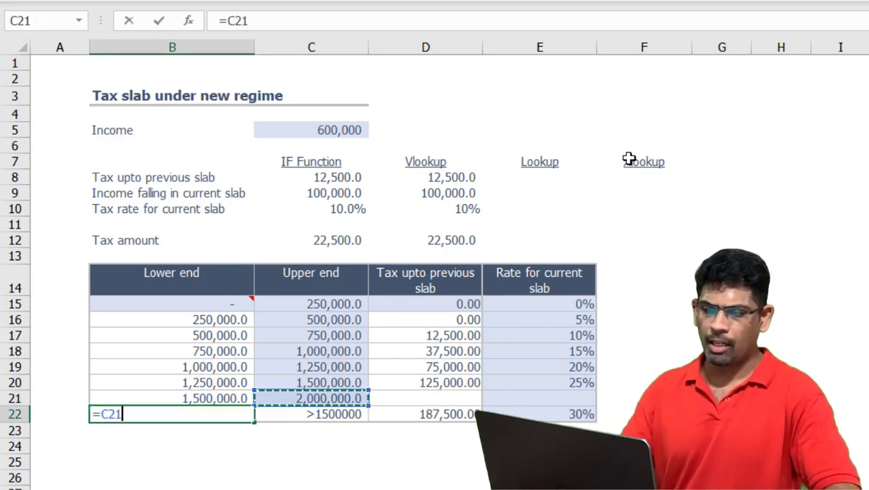
{"action": "key", "text": "Return"}
Copy the previous slab's tax and rate cells D20:E20 into D21:E21, and set the rate in E21 to 30%.
{"action": "key", "text": "Right"}
{"action": "key", "text": "Up"}
{"action": "key", "text": "Up"}
{"action": "key", "text": "Right"}
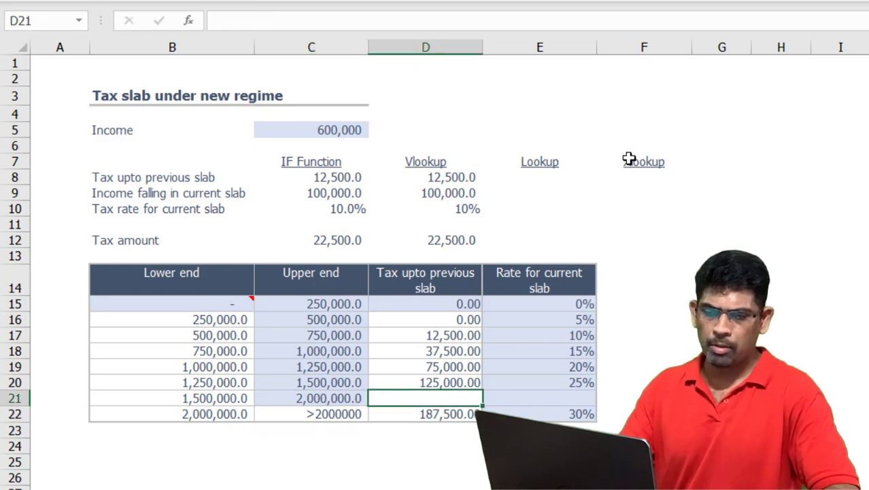
{"action": "key", "text": "Up"}
{"action": "key", "text": "shift+Right"}
{"action": "key", "text": "ctrl+c"}
{"action": "key", "text": "Down"}
{"action": "key", "text": "ctrl+v"}
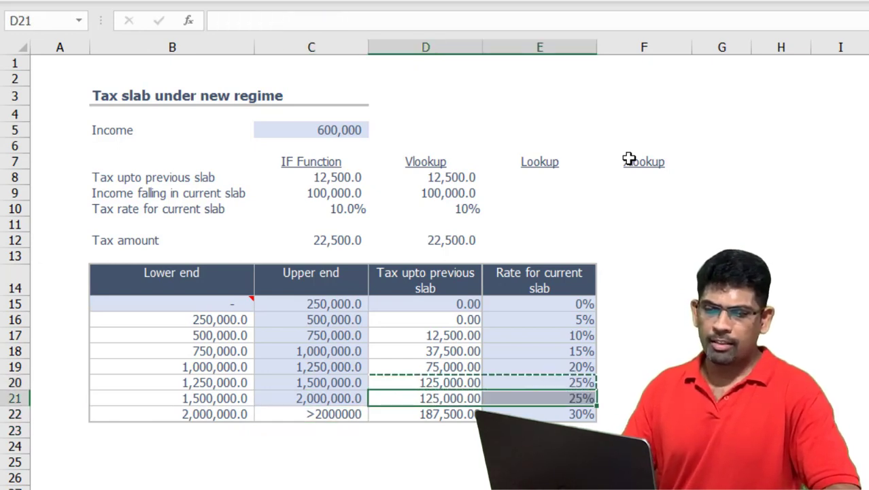
{"action": "key", "text": "Right"}
{"action": "type", "text": "30%"}
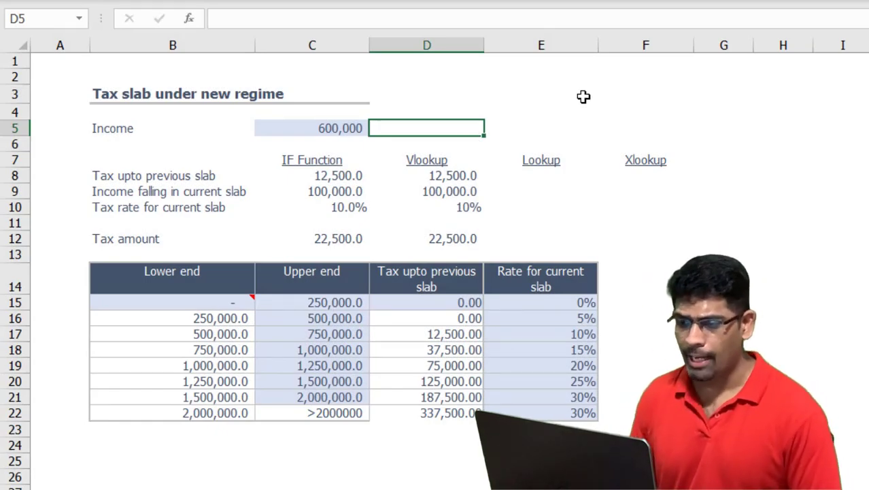
Examine which slab rows the nested IF formula in C8 refers to.
{"action": "key", "text": "Left"}
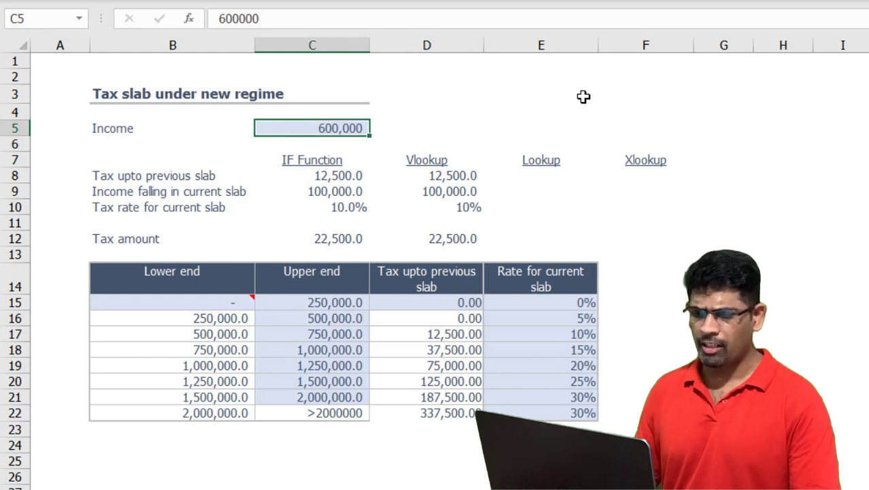
{"action": "key", "text": "Down"}
{"action": "key", "text": "Down"}
{"action": "key", "text": "Down"}
{"action": "key", "text": "F2"}
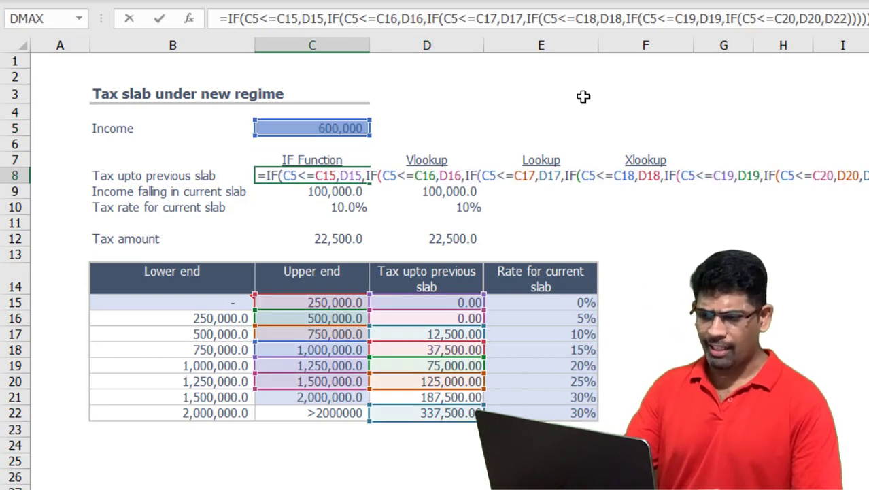
{"action": "key", "text": "Escape"}
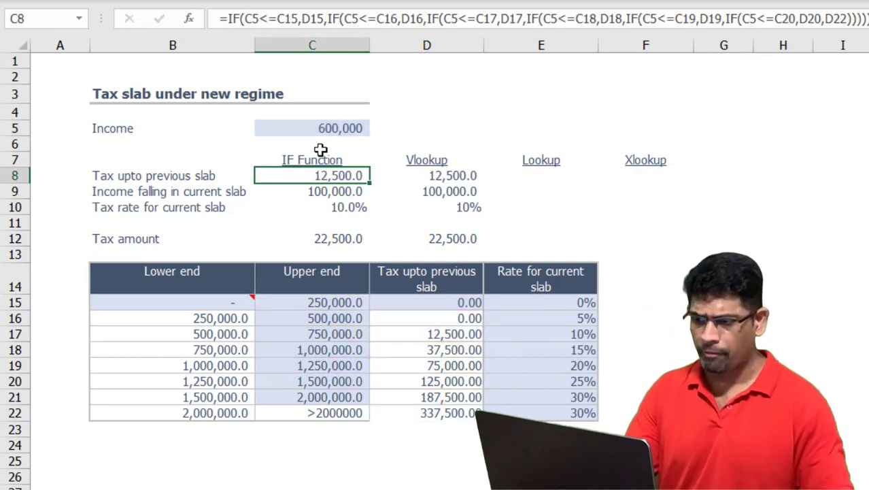
Set the income in C5 to 1,600,000 with the formula =1.6*10^6.
{"action": "left_click", "coordinate": [322, 126]}
{"action": "type", "text": "1"}
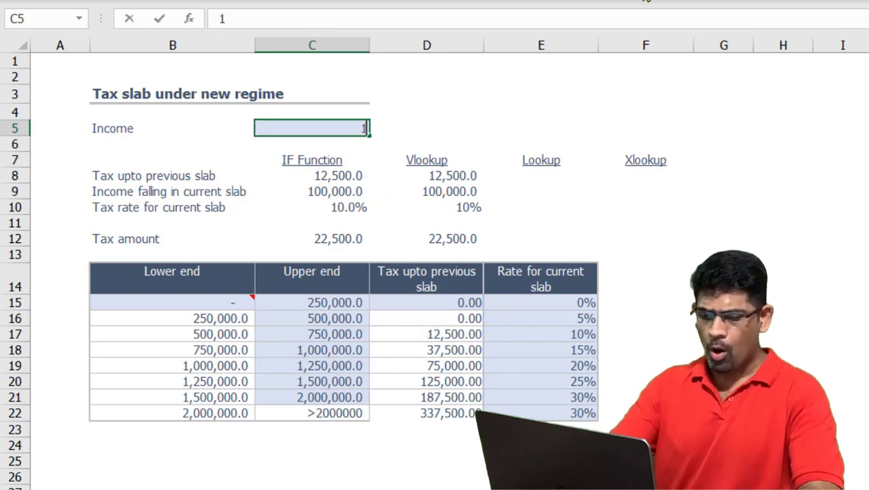
{"action": "type", "text": "600"}
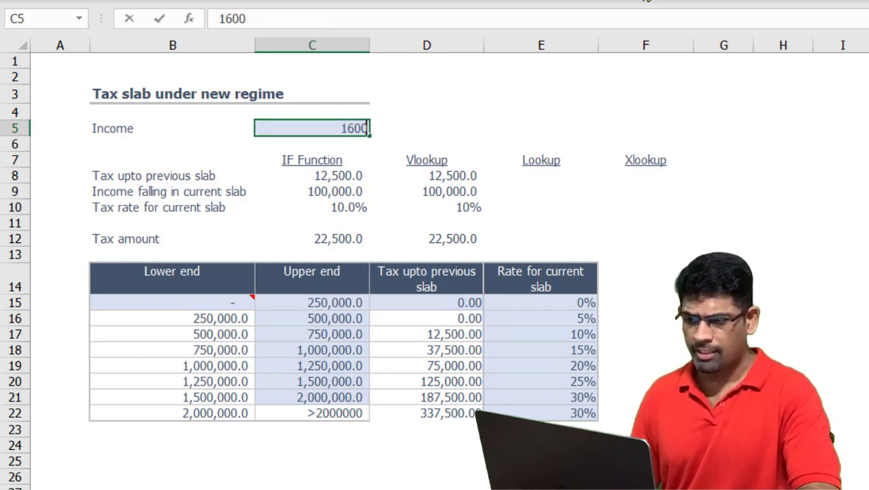
{"action": "type", "text": "000"}
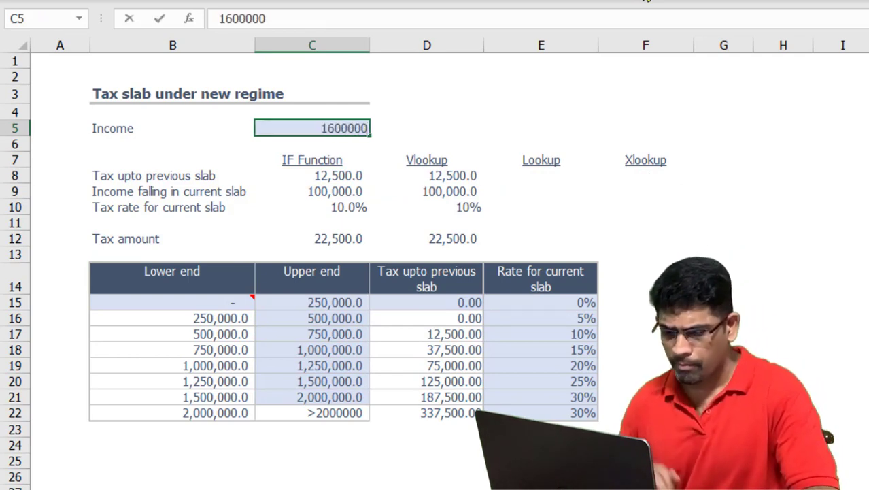
{"action": "key", "text": "Escape"}
{"action": "type", "text": "=1.6*10^6"}
{"action": "key", "text": "Return"}
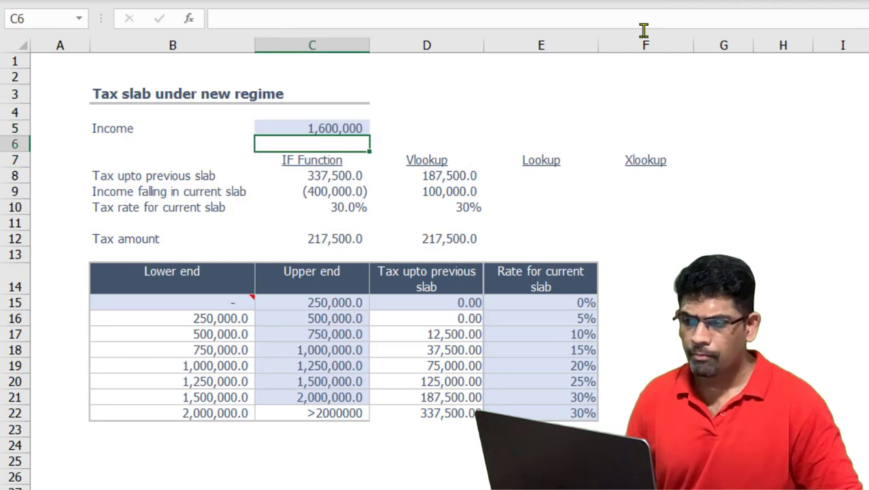
Compare the nested IF formulas in C8 and C9 with the table range used by the VLOOKUP formula in D8.
{"action": "left_click", "coordinate": [334, 181]}
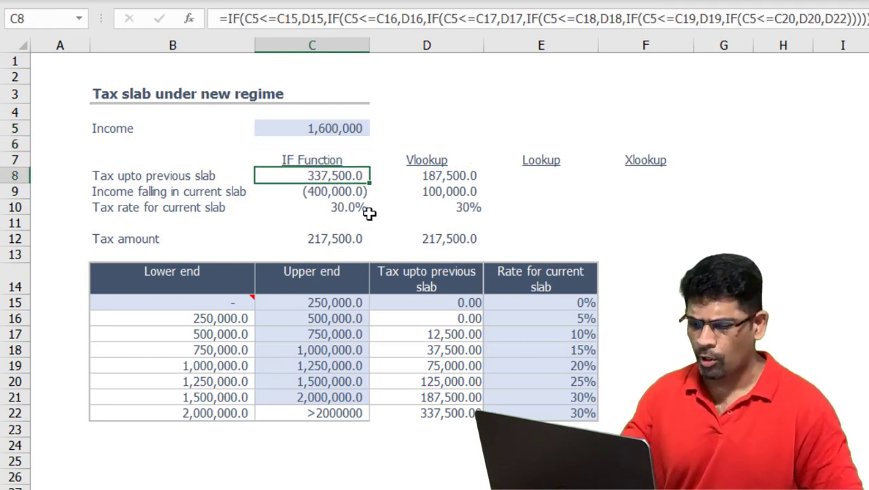
{"action": "left_click", "coordinate": [339, 189]}
{"action": "key", "text": "F2"}
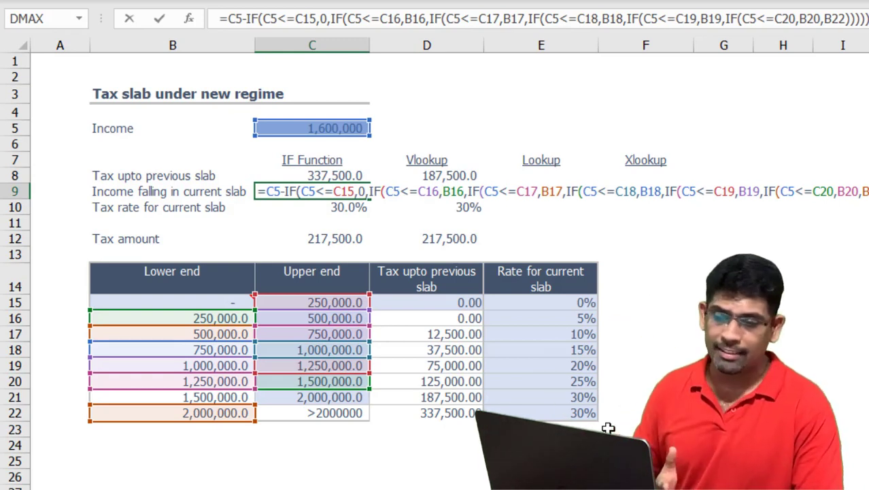
{"action": "key", "text": "Escape"}
{"action": "key", "text": "Right"}
{"action": "key", "text": "Up"}
{"action": "key", "text": "F2"}
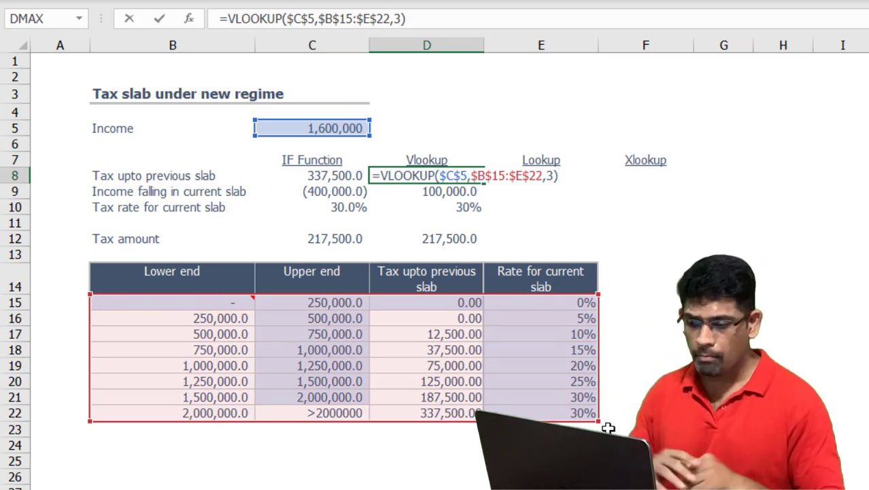
{"action": "key", "text": "Escape"}
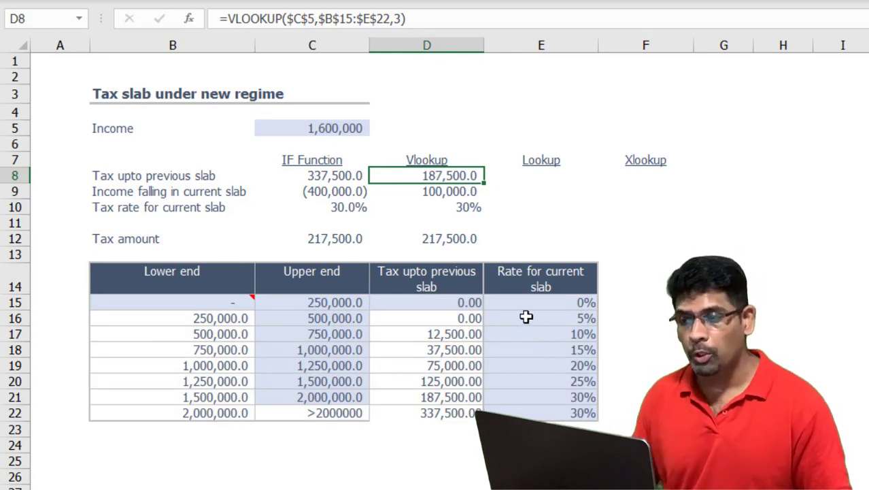
Start a LOOKUP formula in E8 with the income cell $C$5 as an absolute lookup value.
{"action": "left_click", "coordinate": [540, 174]}
{"action": "type", "text": "="}
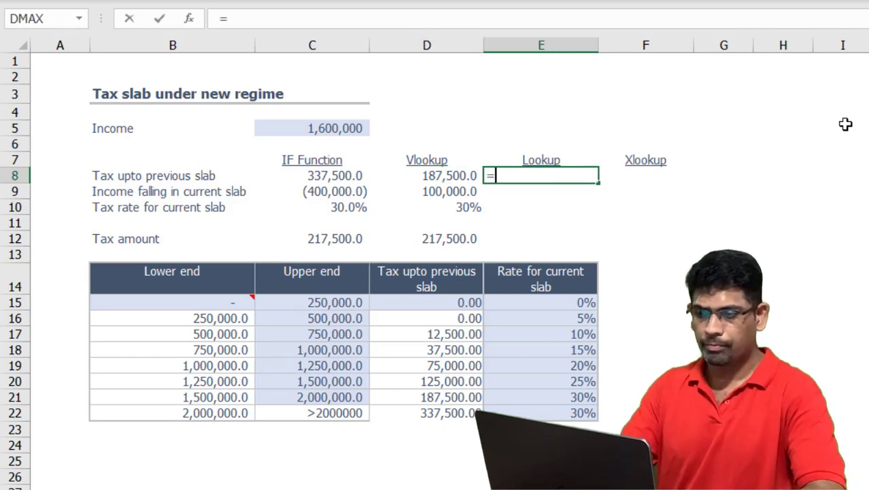
{"action": "type", "text": "Looku"}
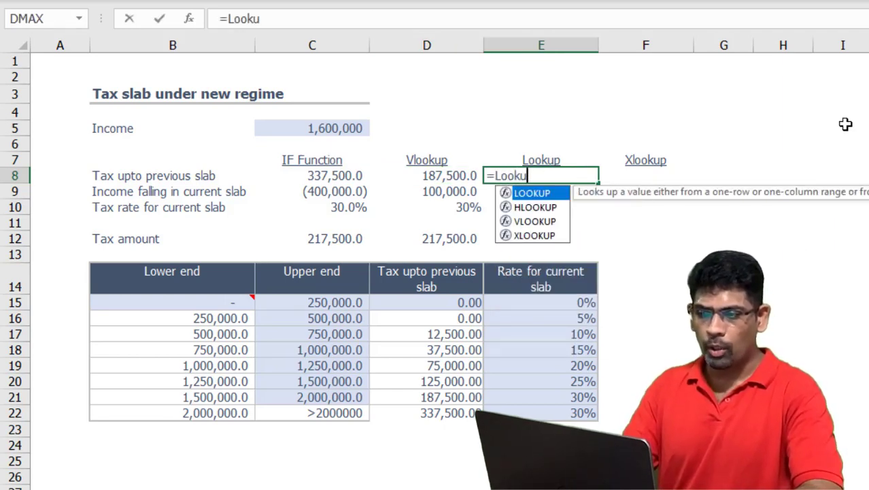
{"action": "key", "text": "Tab"}
{"action": "left_click", "coordinate": [336, 128]}
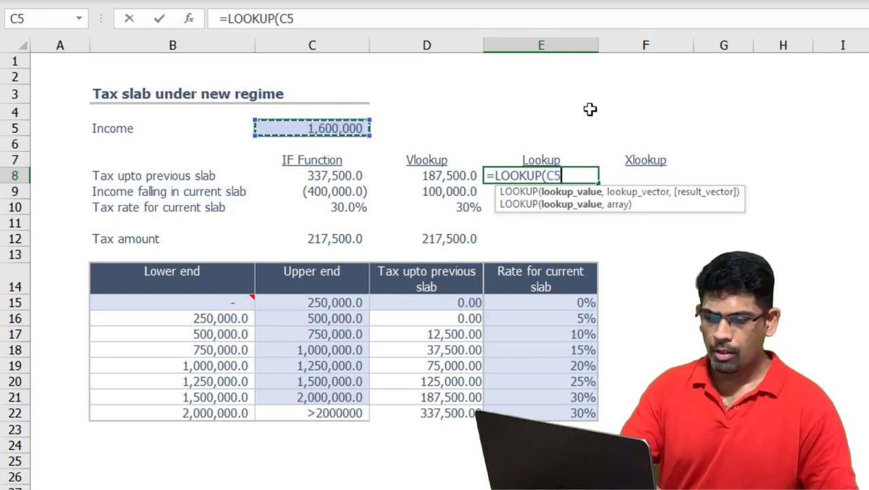
{"action": "key", "text": "F4"}
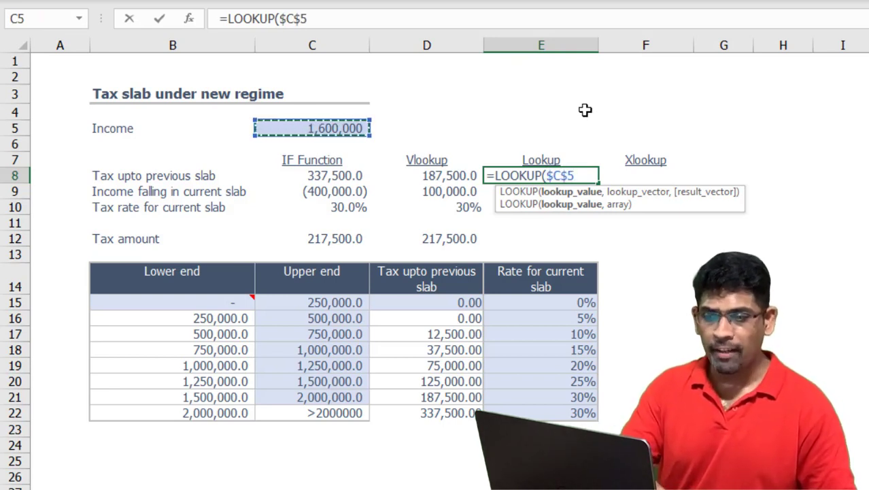
Complete the LOOKUP in E8 with lookup vector $B$15:$B$22 and result vector $D$15:$D$22.
{"action": "type", "text": ","}
{"action": "left_click_drag", "start_coordinate": [207, 301], "coordinate": [204, 413]}
{"action": "key", "text": "F4"}
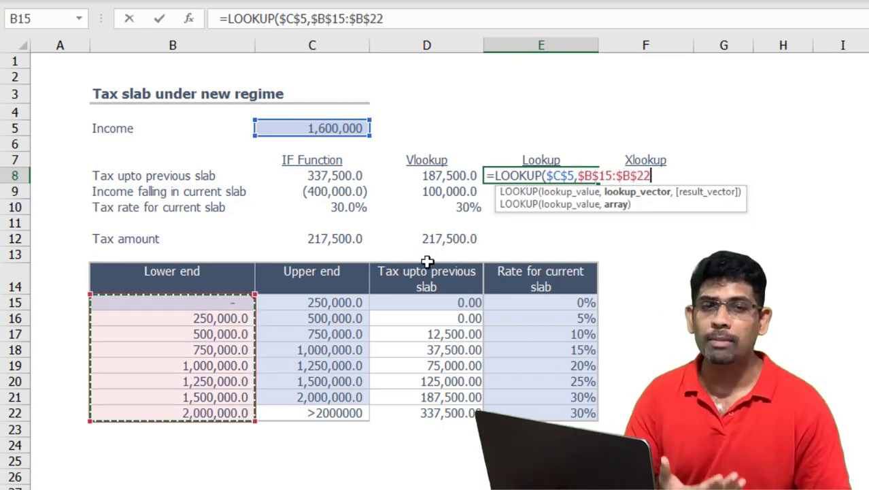
{"action": "type", "text": ","}
{"action": "left_click_drag", "start_coordinate": [394, 306], "coordinate": [408, 409]}
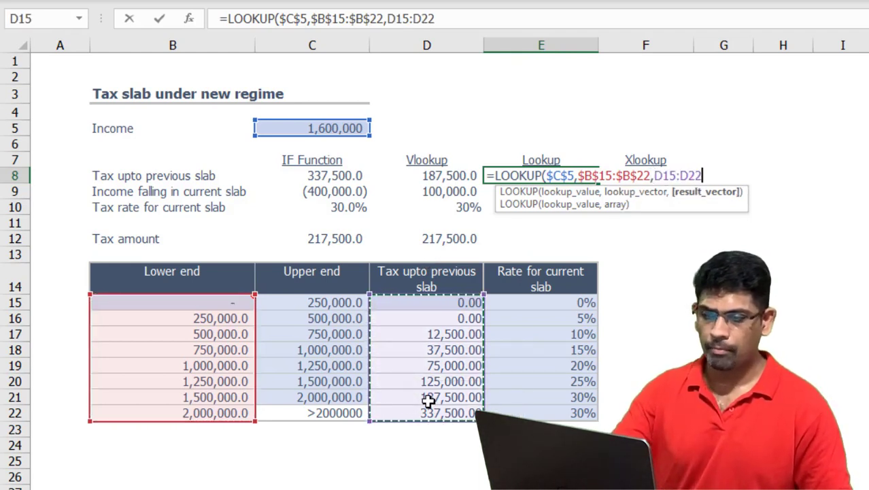
{"action": "key", "text": "F4"}
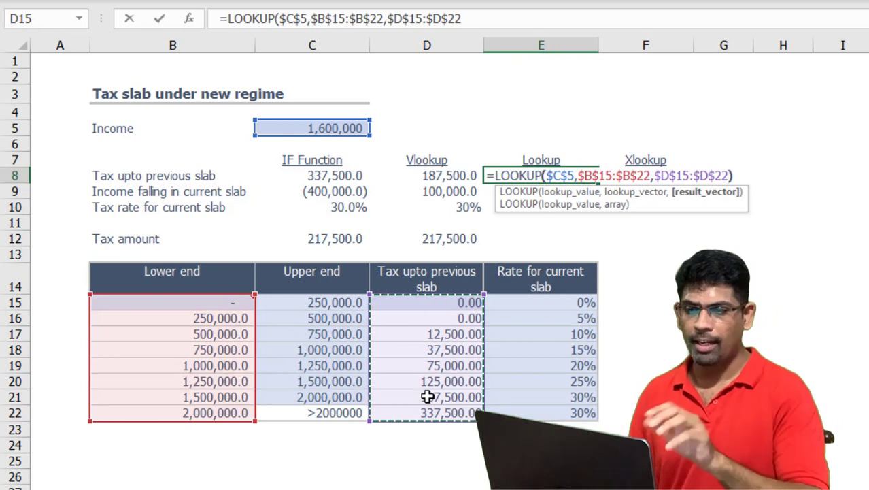
{"action": "type", "text": ")"}
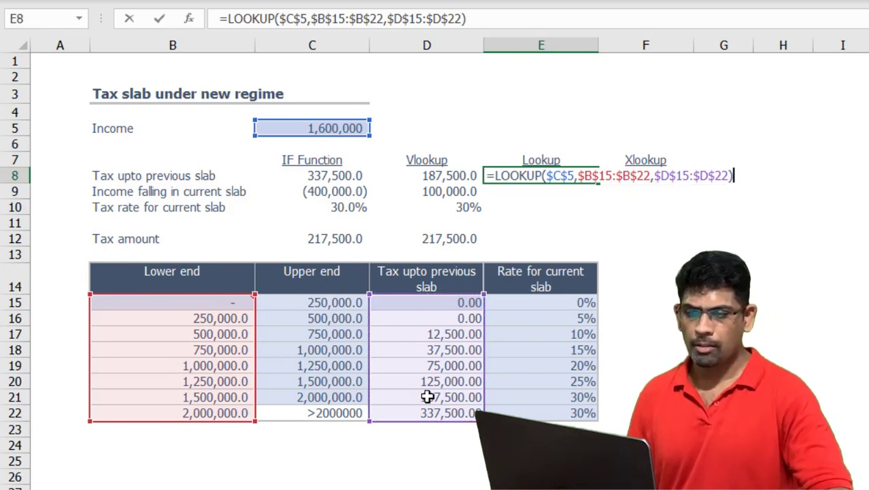
{"action": "key", "text": "Return"}
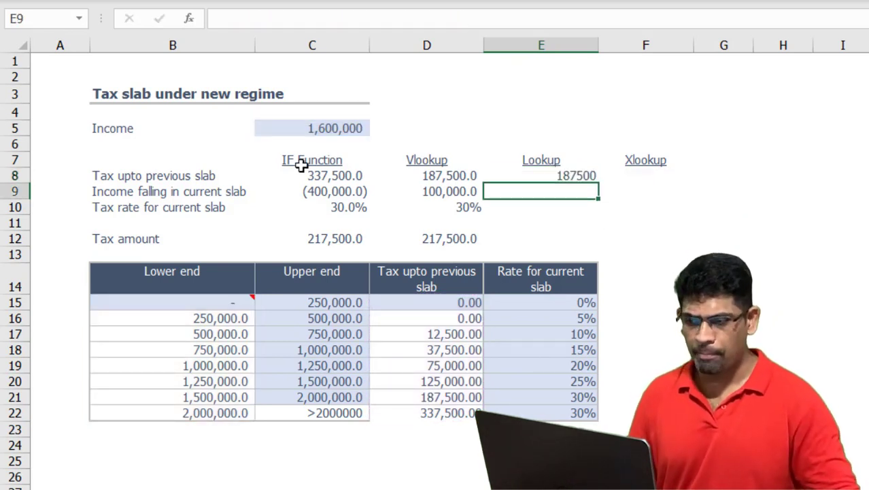
Set the income in C5 to 600000.
{"action": "left_click", "coordinate": [316, 128]}
{"action": "type", "text": "600000"}
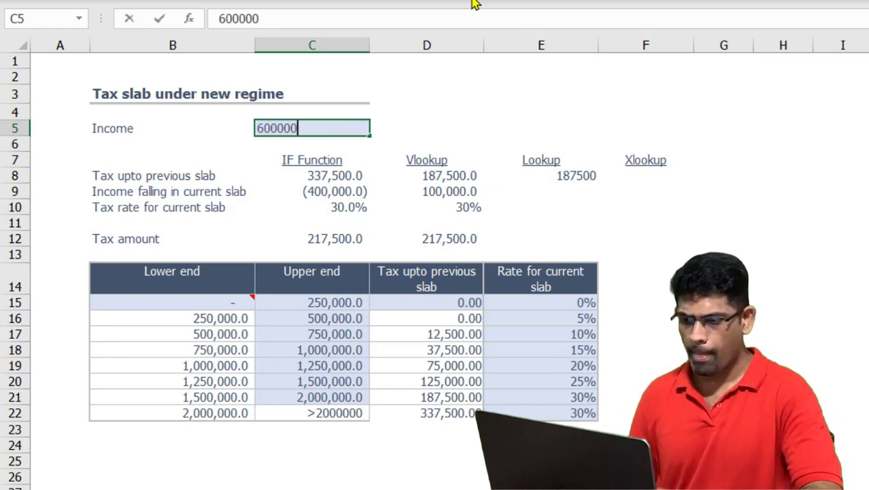
{"action": "key", "text": "ctrl+Return"}
{"action": "key", "text": "Return"}
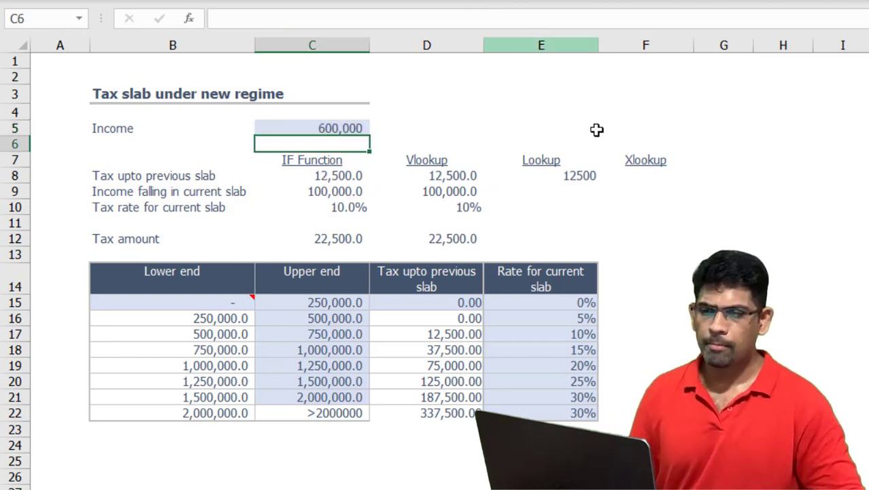
Format the LOOKUP result in E8 with thousands separators and one decimal place.
{"action": "left_click", "coordinate": [555, 172]}
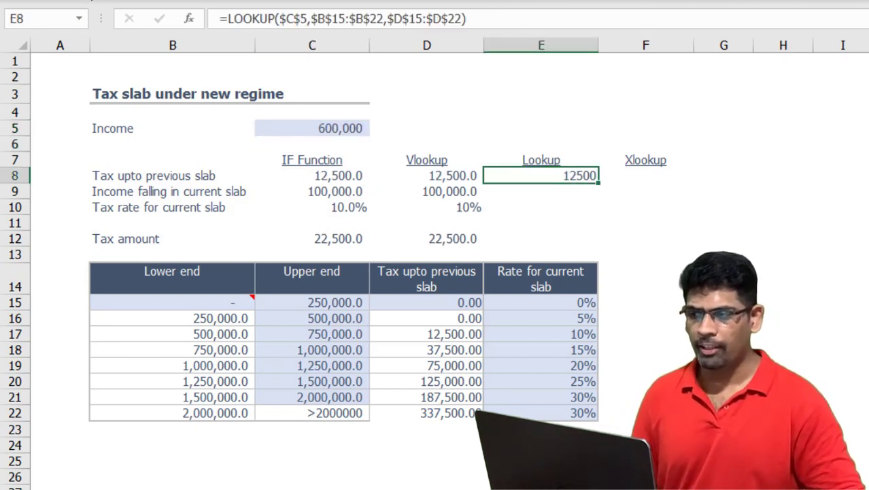
{"action": "left_click", "coordinate": [88, 0]}
{"action": "left_click", "coordinate": [559, 44]}
{"action": "left_click", "coordinate": [606, 46]}
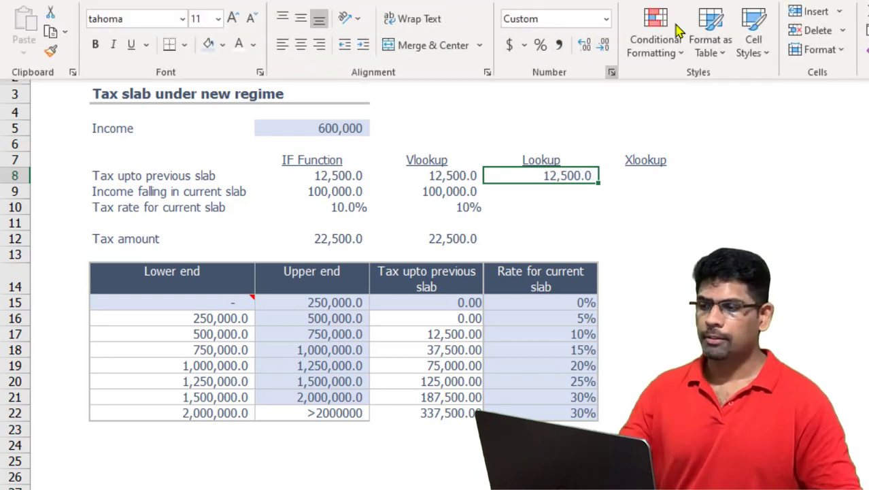
Copy the LOOKUP formula from E8 into E9.
{"action": "key", "text": "ctrl+c"}
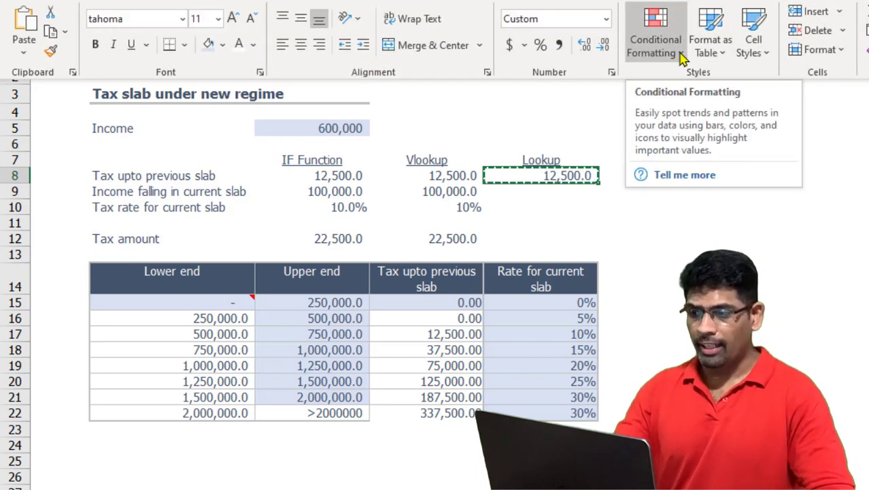
{"action": "key", "text": "Down"}
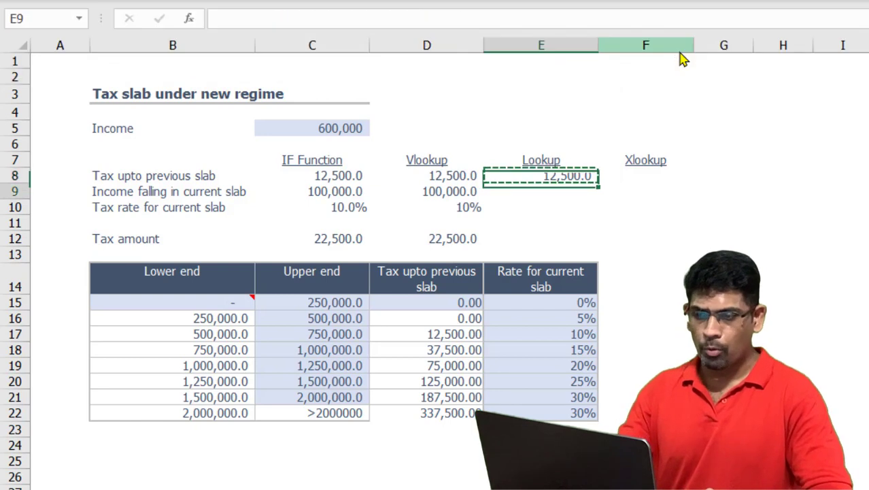
{"action": "key", "text": "ctrl+v"}
{"action": "key", "text": "Escape"}
{"action": "key", "text": "Left"}
{"action": "key", "text": "Right"}
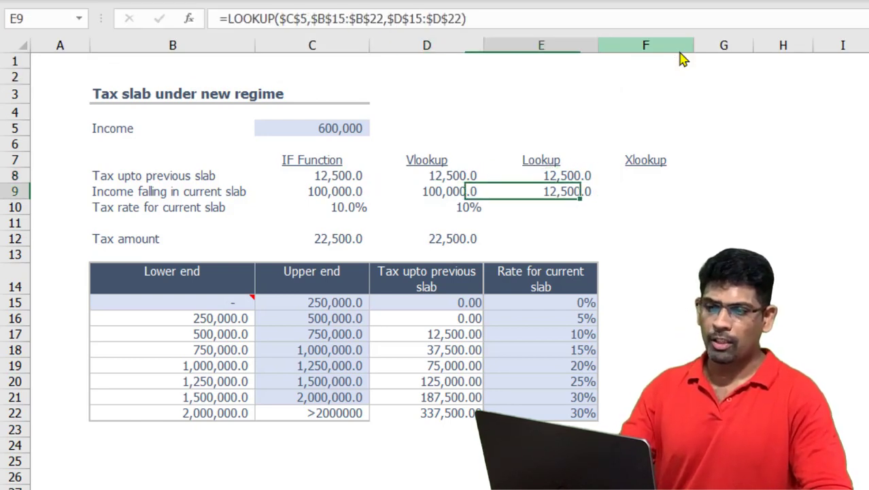
Insert C5- in front of the LOOKUP in E9 so the lookup result is subtracted from the income.
{"action": "key", "text": "F2"}
{"action": "key", "text": "Left"}
{"action": "key", "text": "Left"}
{"action": "key", "text": "Left"}
{"action": "key", "text": "Left"}
{"action": "key", "text": "Left"}
{"action": "key", "text": "Left"}
{"action": "key", "text": "Left"}
{"action": "key", "text": "Left"}
{"action": "key", "text": "Left"}
{"action": "key", "text": "Left"}
{"action": "key", "text": "Left"}
{"action": "key", "text": "Left"}
{"action": "key", "text": "Left"}
{"action": "key", "text": "Left"}
{"action": "key", "text": "Left"}
{"action": "key", "text": "Left"}
{"action": "key", "text": "Left"}
{"action": "key", "text": "Left"}
{"action": "key", "text": "Left"}
{"action": "key", "text": "Left"}
{"action": "key", "text": "Left"}
{"action": "key", "text": "Left"}
{"action": "key", "text": "Left"}
{"action": "key", "text": "Left"}
{"action": "key", "text": "Left"}
{"action": "key", "text": "Left"}
{"action": "key", "text": "Left"}
{"action": "key", "text": "Left"}
{"action": "key", "text": "Left"}
{"action": "key", "text": "Left"}
{"action": "key", "text": "Left"}
{"action": "key", "text": "Left"}
{"action": "key", "text": "Left"}
{"action": "key", "text": "Left"}
{"action": "key", "text": "Left"}
{"action": "key", "text": "Left"}
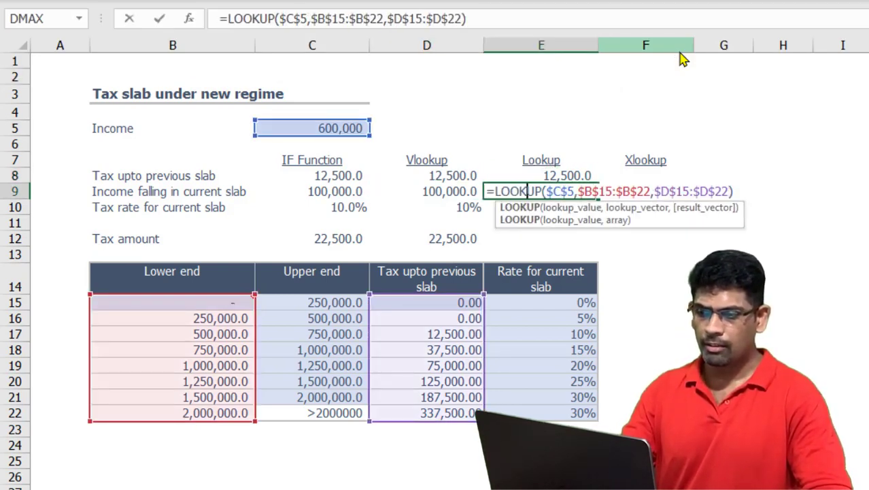
{"action": "type", "text": "6000"}
{"action": "key", "text": "BackSpace"}
{"action": "key", "text": "BackSpace"}
{"action": "key", "text": "BackSpace"}
{"action": "key", "text": "Left"}
{"action": "key", "text": "Delete"}
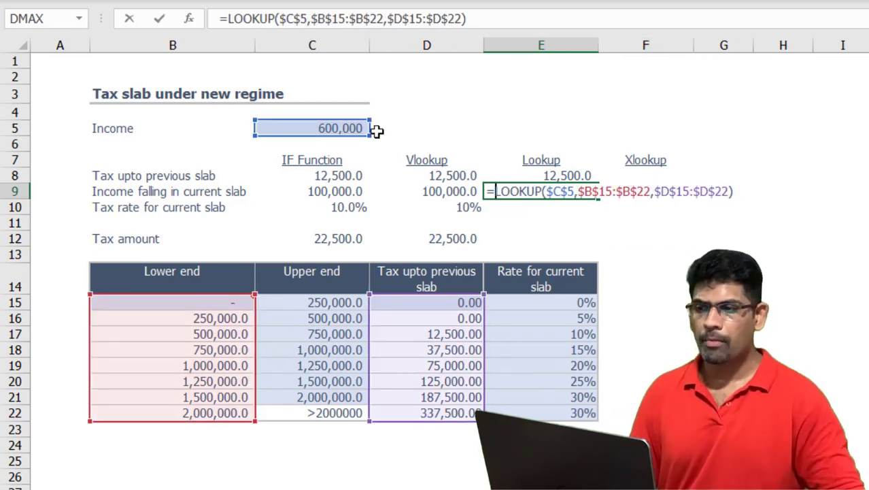
{"action": "left_click", "coordinate": [340, 129]}
{"action": "type", "text": "-"}
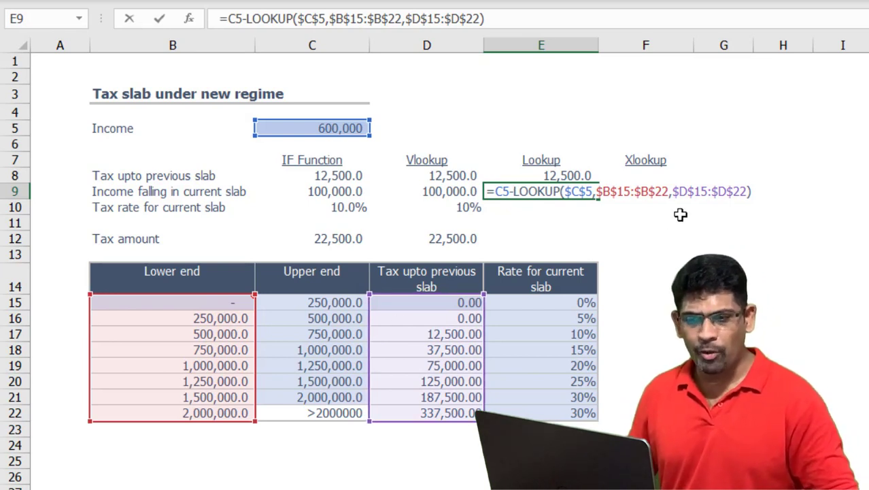
Remove the result vector $D$15:$D$22 from the E9 formula, leaving =C5-LOOKUP($C$5,$B$15:$B$22).
{"action": "left_click_drag", "start_coordinate": [672, 191], "coordinate": [746, 192]}
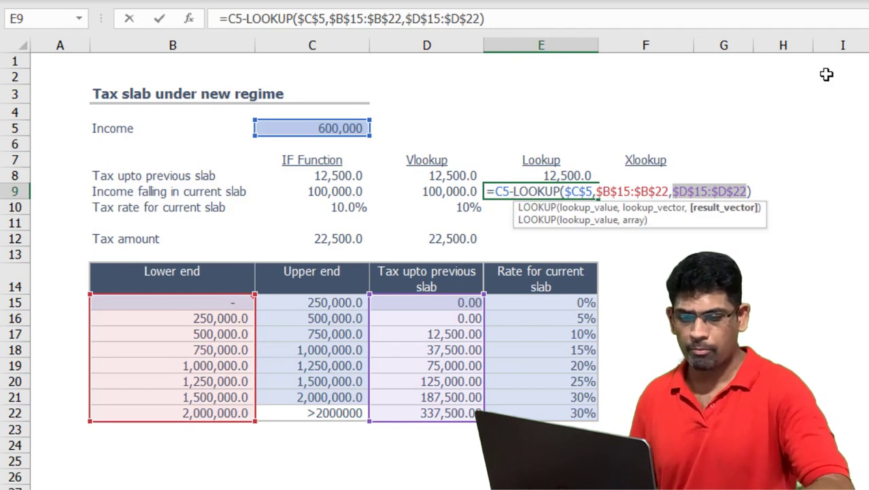
{"action": "key", "text": "BackSpace"}
{"action": "key", "text": "BackSpace"}
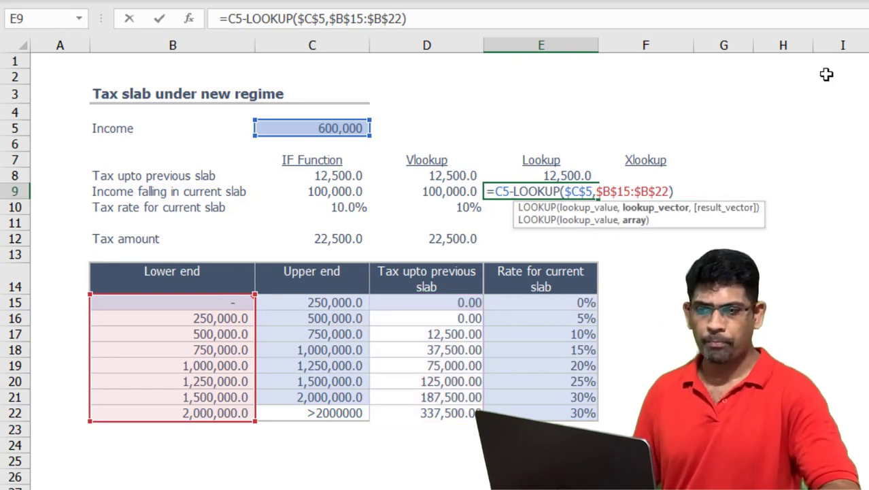
{"action": "key", "text": "Return"}
{"action": "key", "text": "Up"}
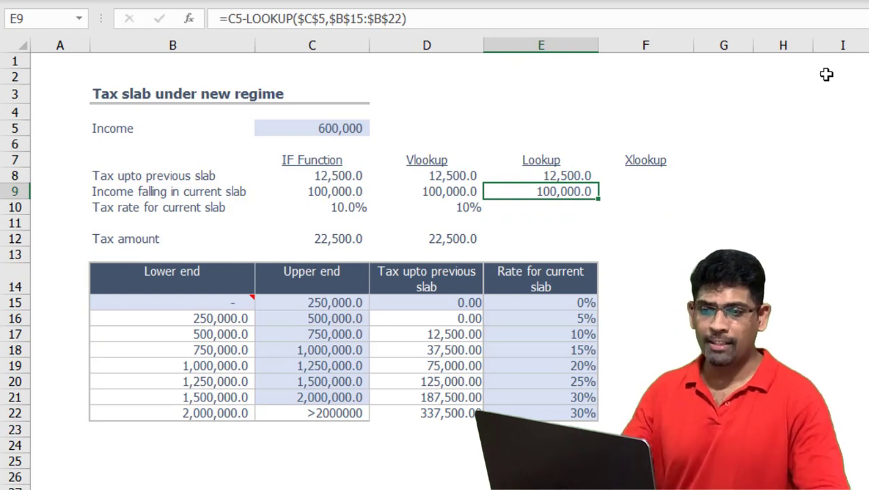
Copy the LOOKUP formula from E8 into the tax rate cell E10.
{"action": "key", "text": "Up"}
{"action": "key", "text": "ctrl+c"}
{"action": "key", "text": "Down"}
{"action": "key", "text": "Down"}
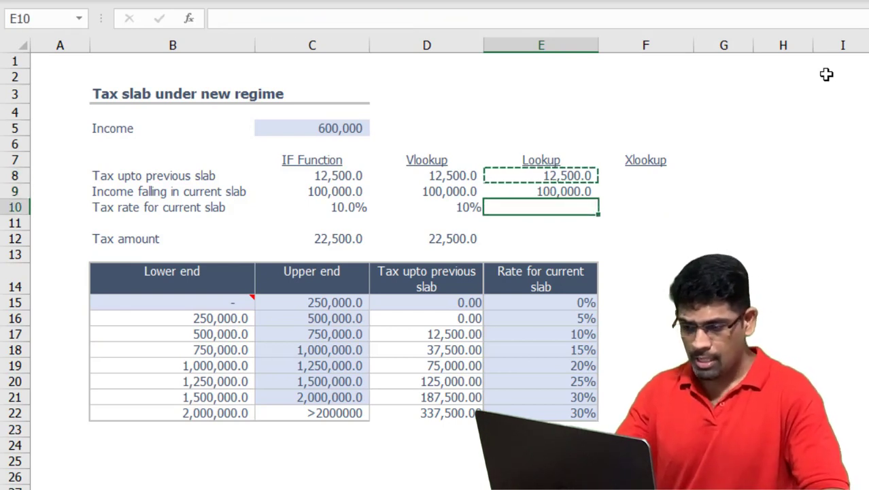
{"action": "key", "text": "ctrl+v"}
Change the result vector in E10 to $E$15:$E$22 and format the cell as a percentage.
{"action": "key", "text": "F2"}
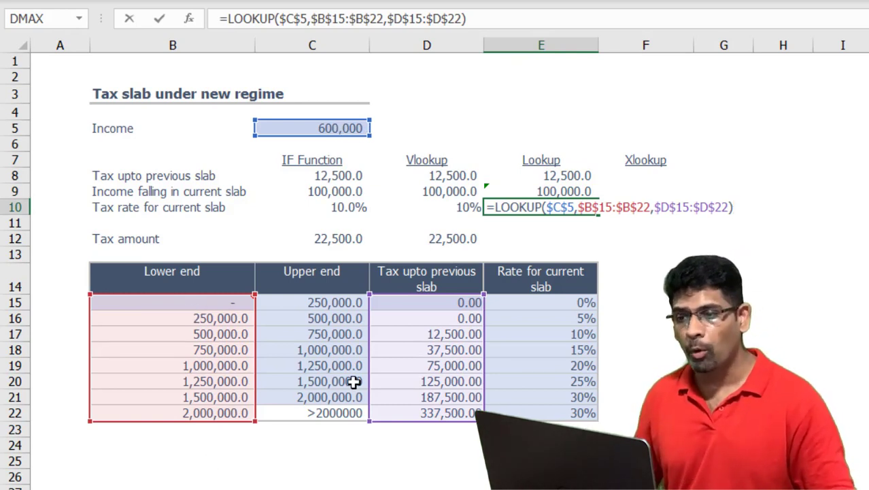
{"action": "left_click_drag", "start_coordinate": [481, 349], "coordinate": [496, 352]}
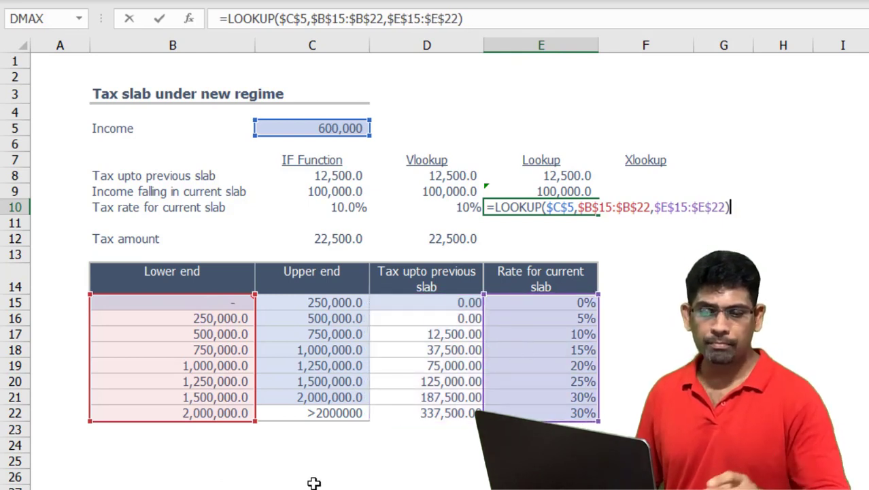
{"action": "key", "text": "Return"}
{"action": "key", "text": "Up"}
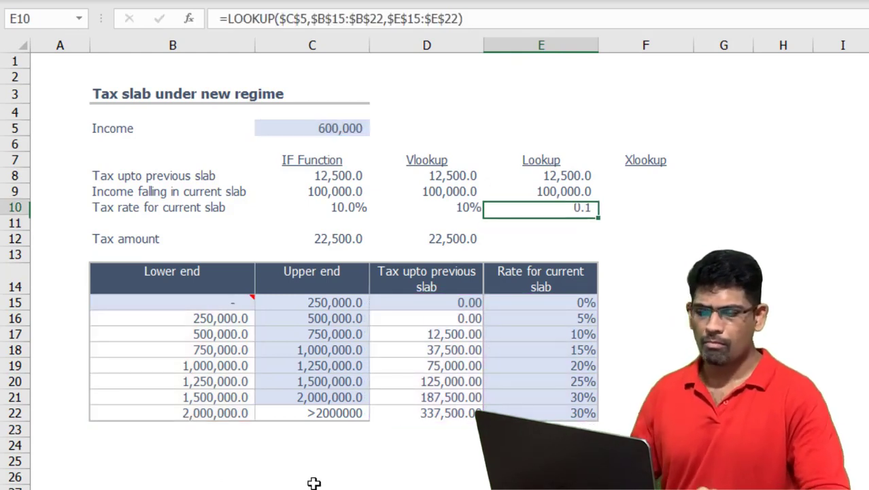
{"action": "key", "text": "ctrl+shift+5"}
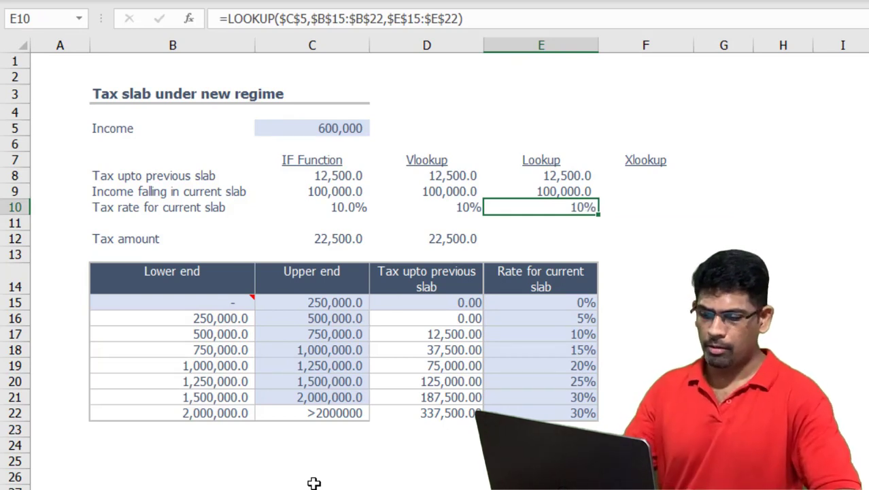
Copy the tax amount formula from D12 into E12 for the Lookup column.
{"action": "key", "text": "Down"}
{"action": "key", "text": "Left"}
{"action": "key", "text": "Down"}
{"action": "key", "text": "ctrl+c"}
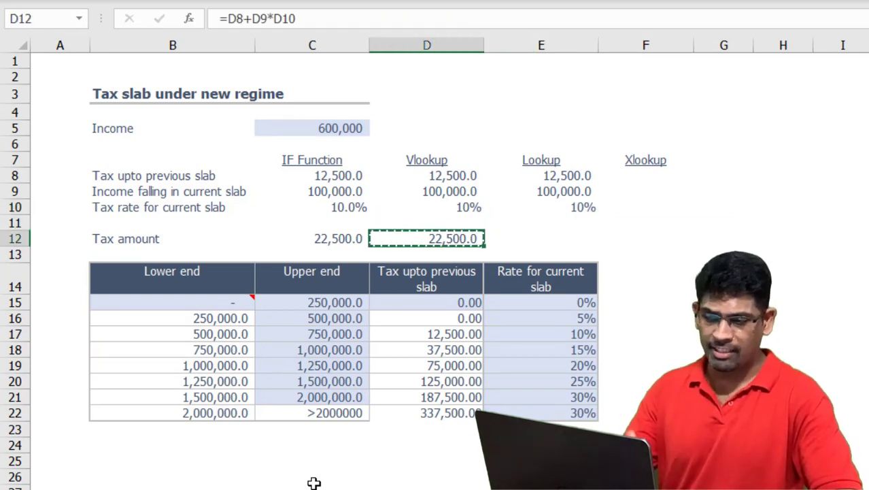
{"action": "key", "text": "Right"}
{"action": "key", "text": "ctrl+v"}
{"action": "key", "text": "Escape"}
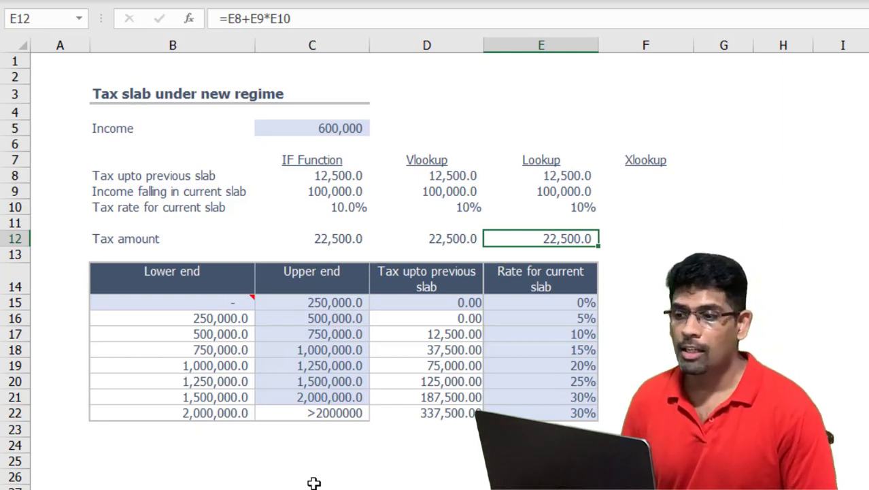
Inspect the cell references of the tax amount formulas in E12 and D12, and highlight the slab table.
{"action": "key", "text": "F2"}
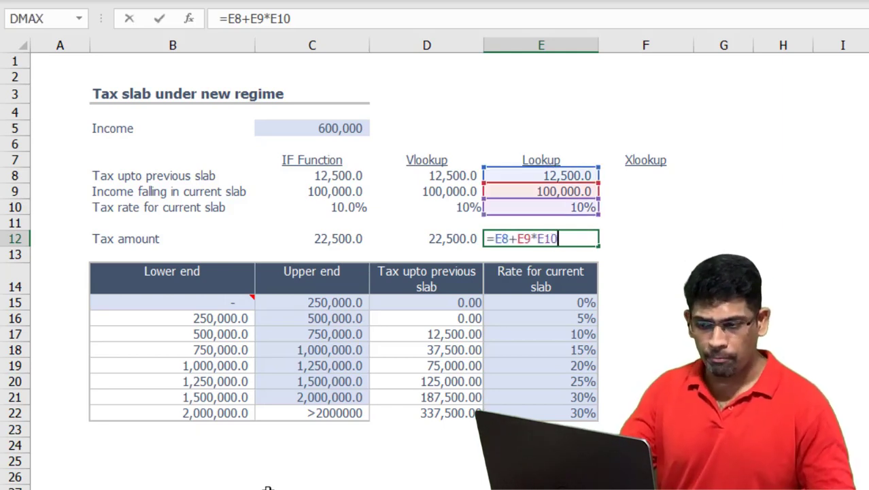
{"action": "key", "text": "Escape"}
{"action": "left_click", "coordinate": [422, 227]}
{"action": "key", "text": "Down"}
{"action": "key", "text": "F2"}
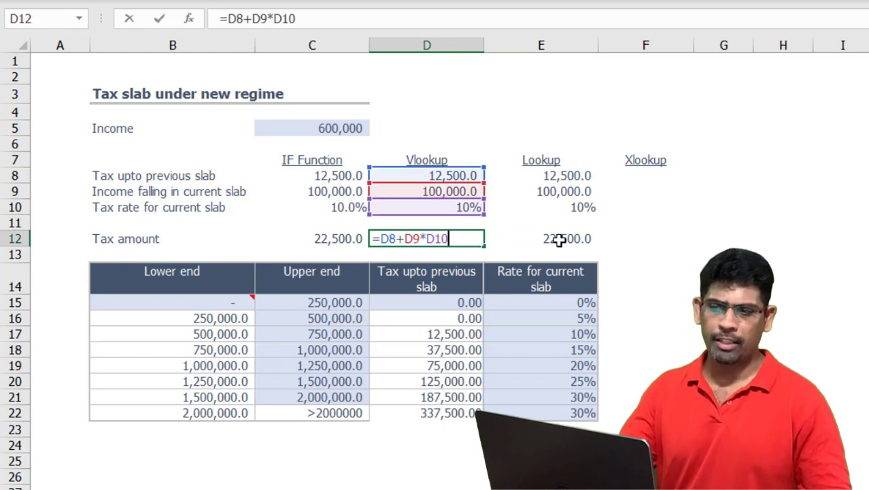
{"action": "key", "text": "Escape"}
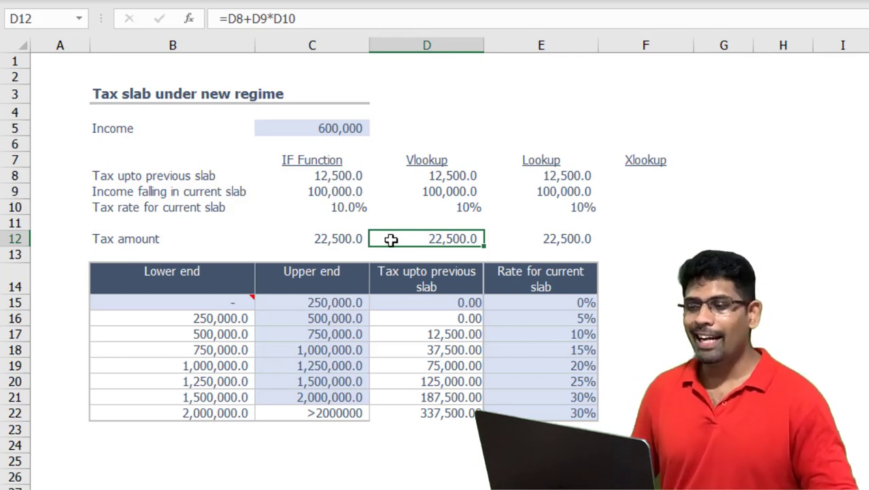
{"action": "left_click_drag", "start_coordinate": [171, 273], "coordinate": [511, 411]}
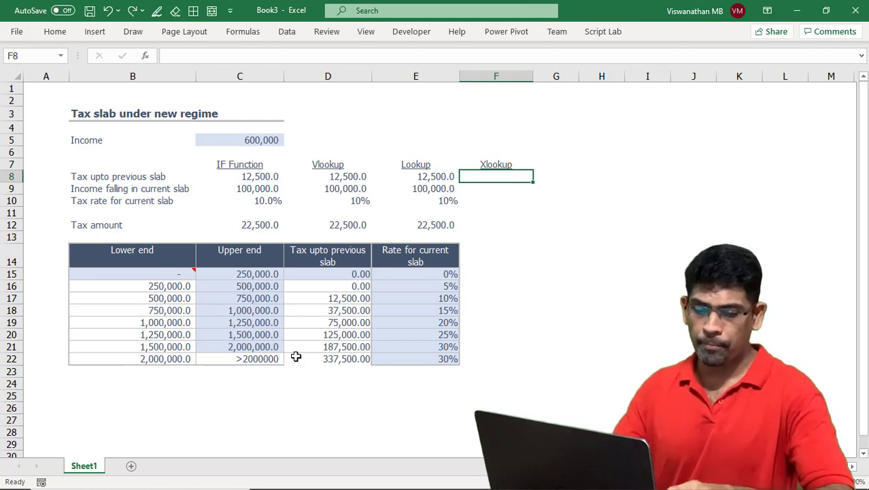
Start an XLOOKUP formula in F8 with the income cell $C$5 as an absolute lookup value.
{"action": "type", "text": "="}
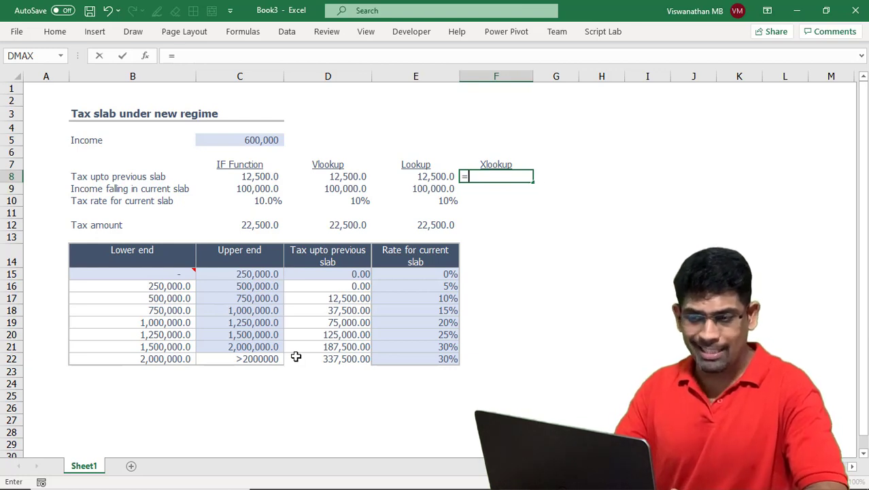
{"action": "type", "text": "X"}
{"action": "type", "text": "L"}
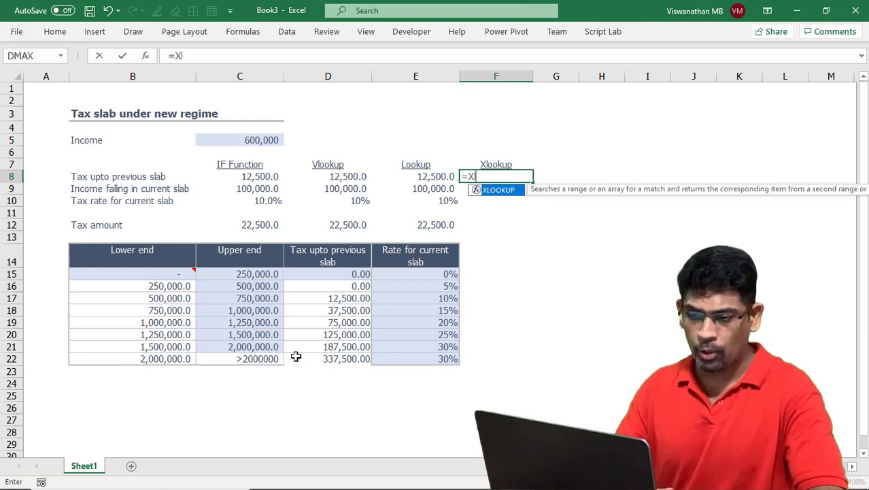
{"action": "key", "text": "Tab"}
{"action": "left_click", "coordinate": [257, 141]}
{"action": "key", "text": "F4"}
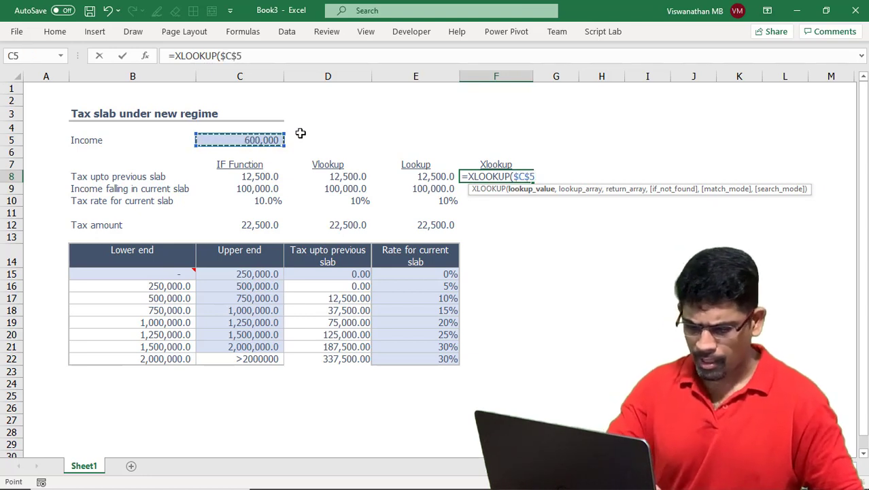
Add $B$15:$B$22 as the lookup array and $D$15:$D$22 as the return array of the XLOOKUP in F8.
{"action": "type", "text": ","}
{"action": "left_click_drag", "start_coordinate": [157, 274], "coordinate": [165, 362]}
{"action": "key", "text": "F4"}
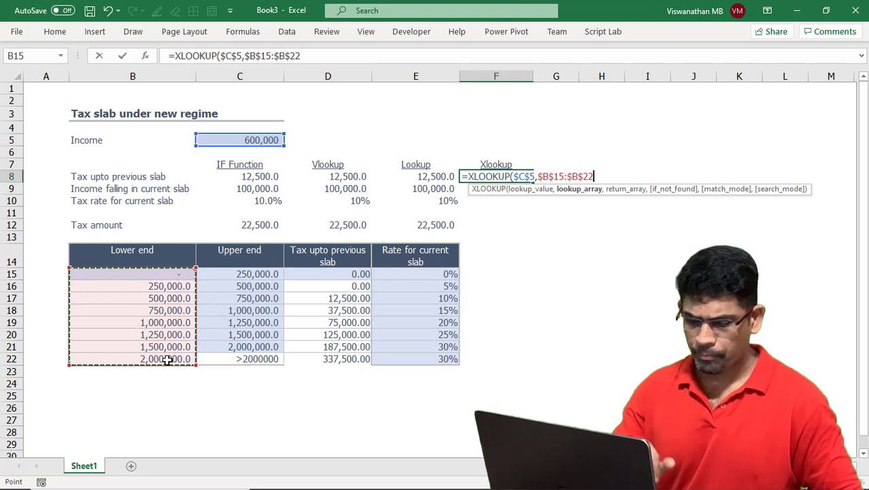
{"action": "type", "text": ","}
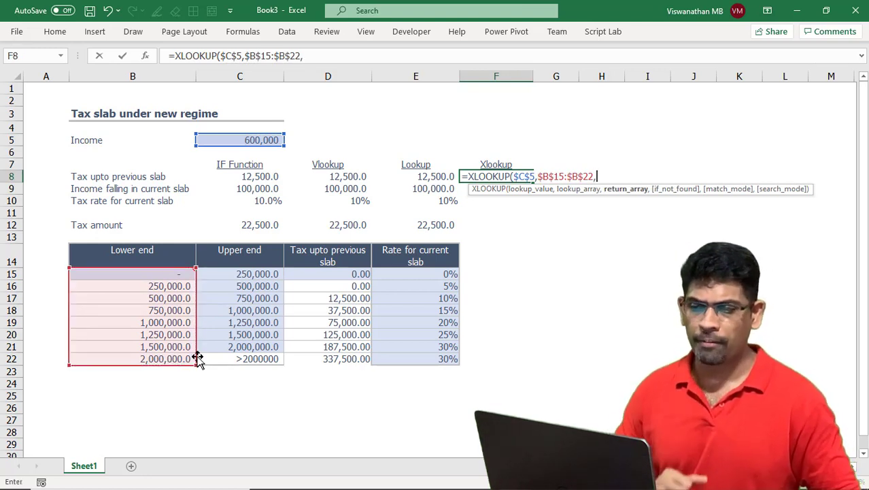
{"action": "left_click", "coordinate": [308, 277]}
{"action": "left_click_drag", "start_coordinate": [308, 277], "coordinate": [305, 357]}
{"action": "key", "text": "F4"}
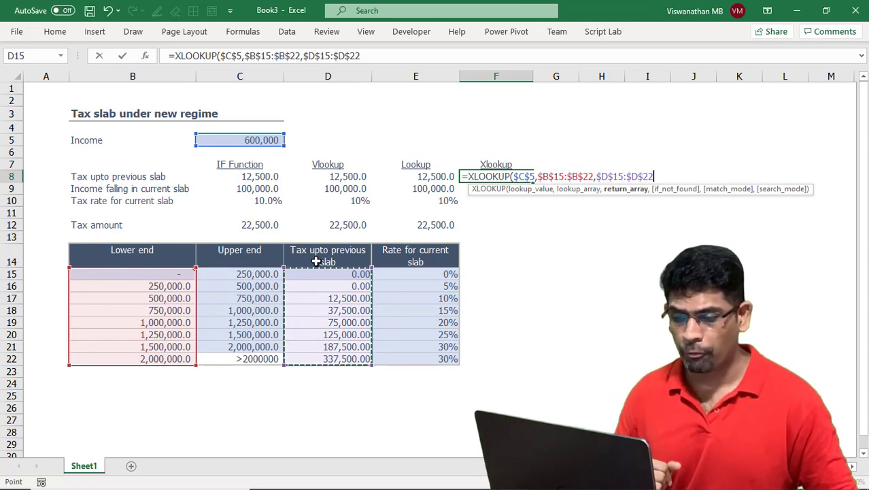
Skip the if_not_found argument, set the match mode to -1 (exact match or next smaller item) and complete the F8 formula.
{"action": "type", "text": ","}
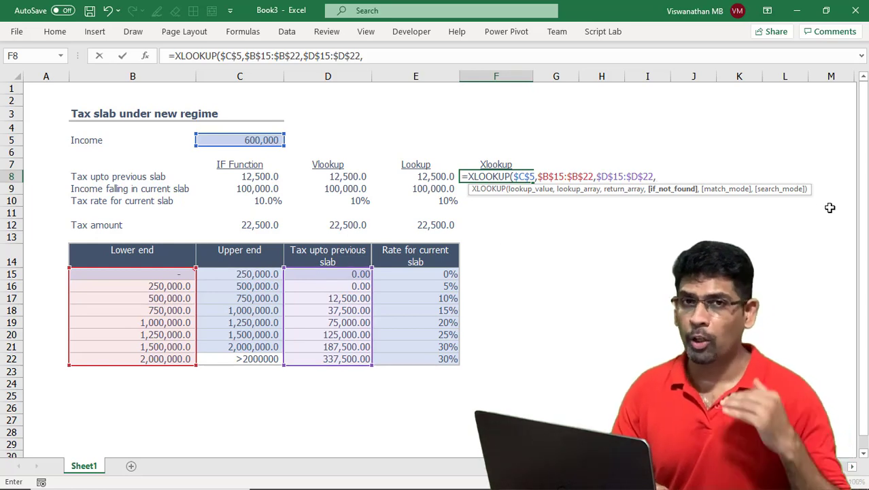
{"action": "type", "text": ","}
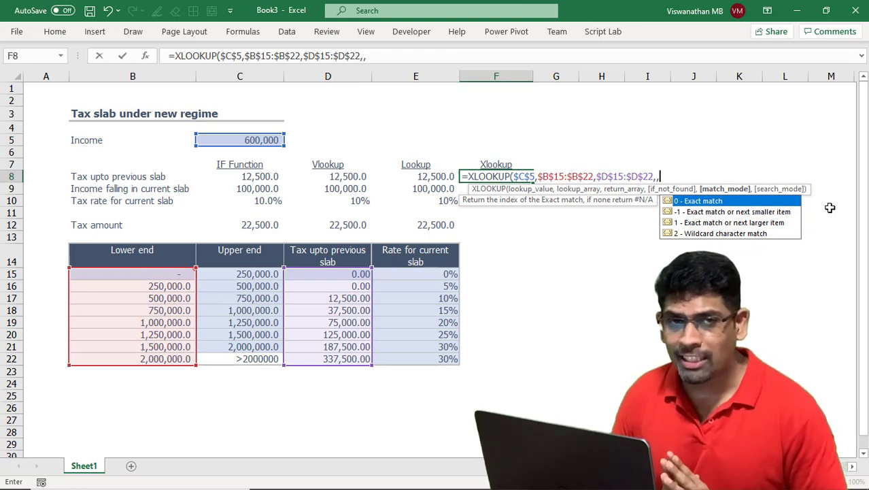
{"action": "double_click", "coordinate": [747, 212]}
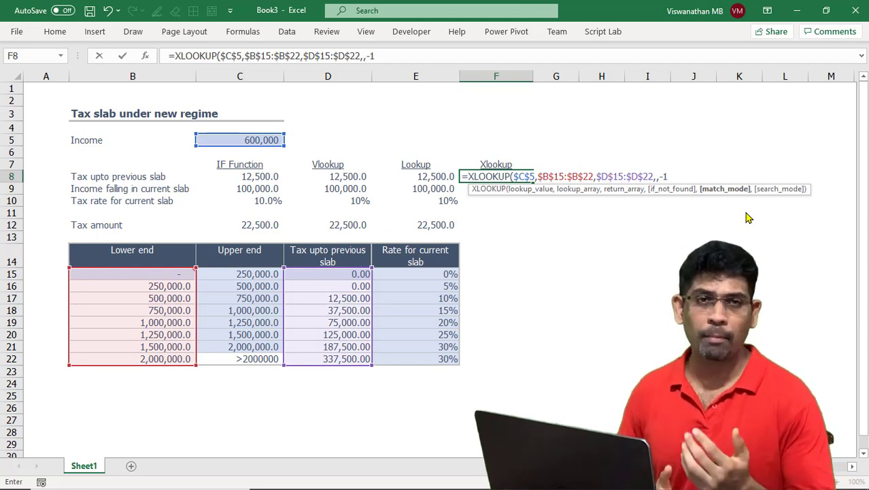
{"action": "type", "text": ")"}
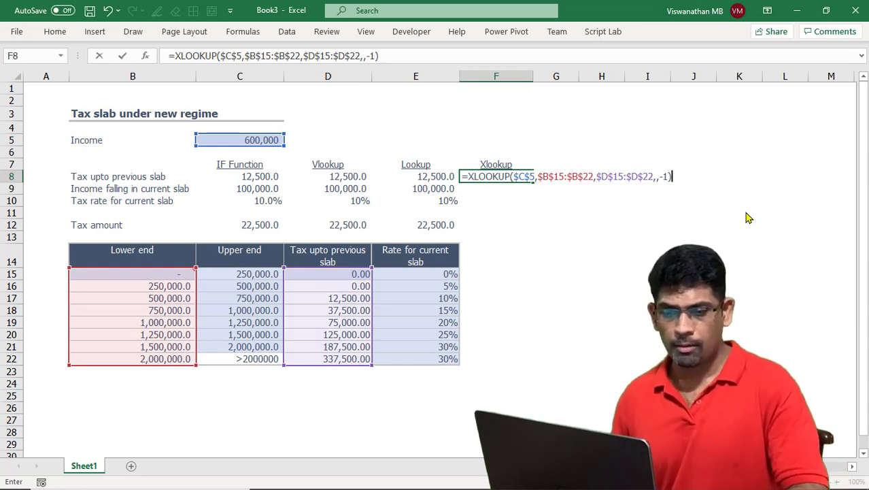
{"action": "key", "text": "ctrl+Return"}
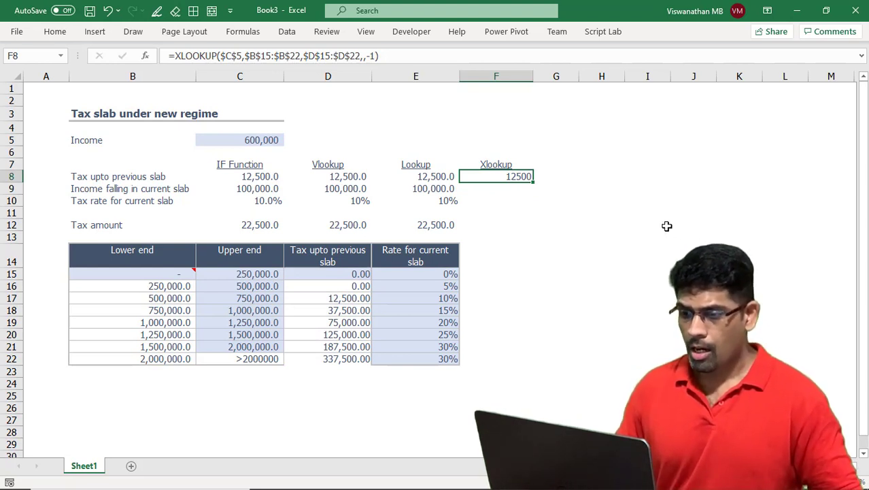
Copy the XLOOKUP formula from F8 into F9.
{"action": "key", "text": "ctrl+c"}
{"action": "key", "text": "Down"}
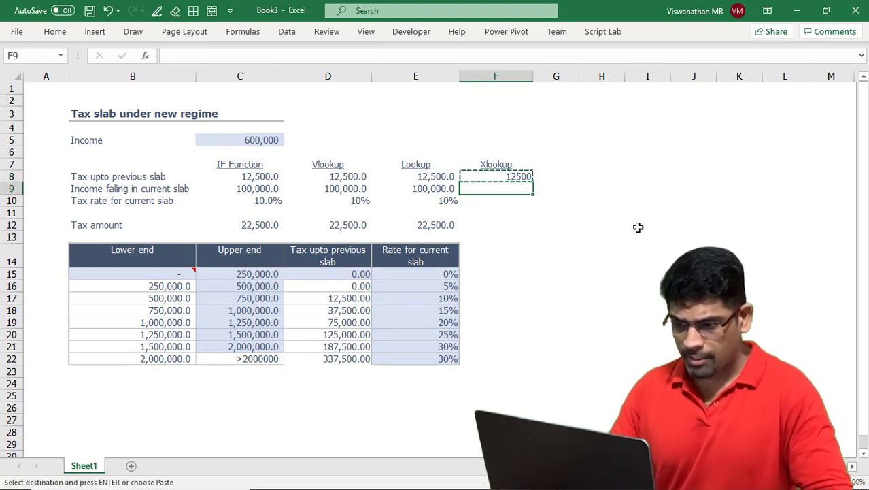
{"action": "key", "text": "ctrl+v"}
{"action": "key", "text": "Escape"}
Insert $C$5- in front of the XLOOKUP in F9 to subtract the lookup result from the income.
{"action": "key", "text": "F2"}
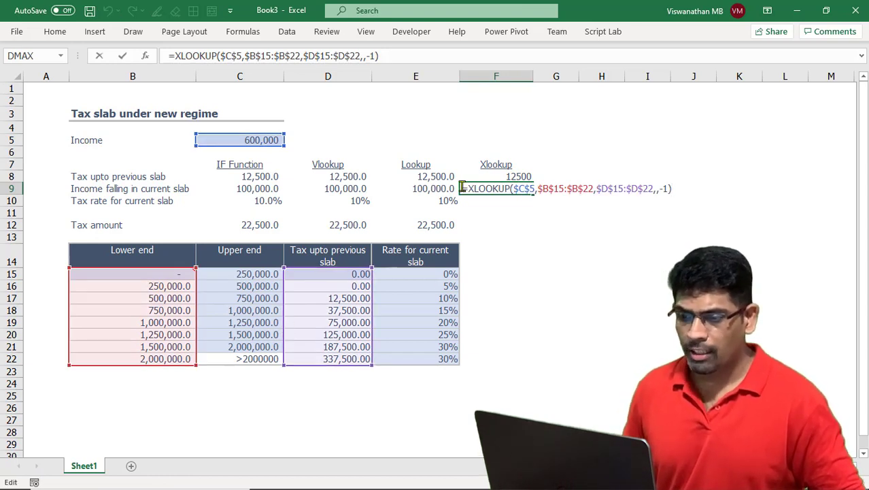
{"action": "left_click", "coordinate": [250, 141]}
{"action": "key", "text": "F4"}
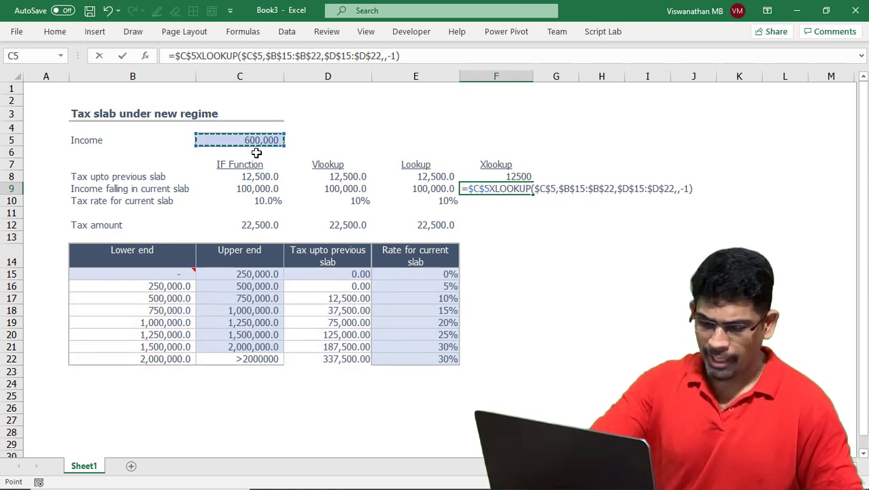
{"action": "type", "text": "-"}
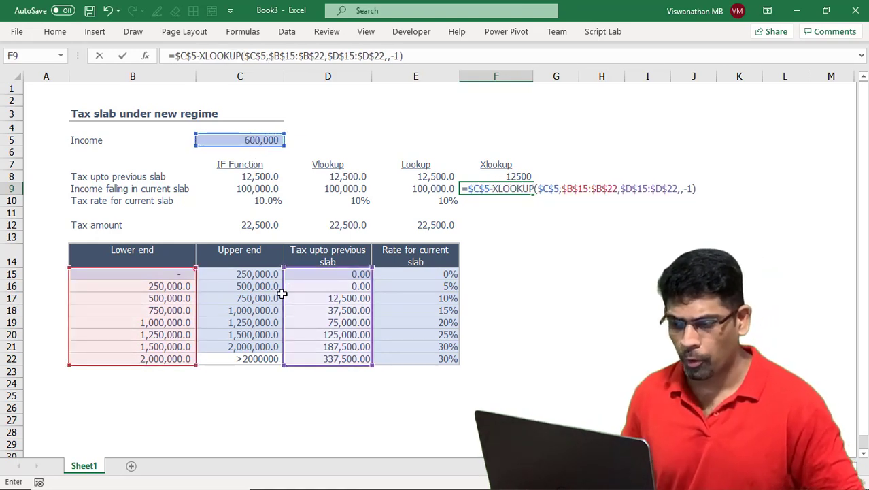
Change the return array of the XLOOKUP in F9 to $B$15:$B$22 and complete the formula.
{"action": "left_click_drag", "start_coordinate": [284, 292], "coordinate": [168, 289]}
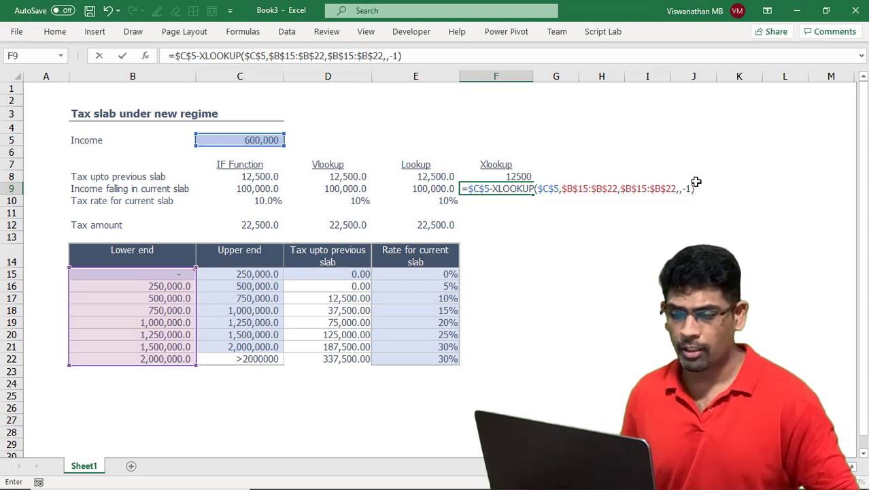
{"action": "key", "text": "Return"}
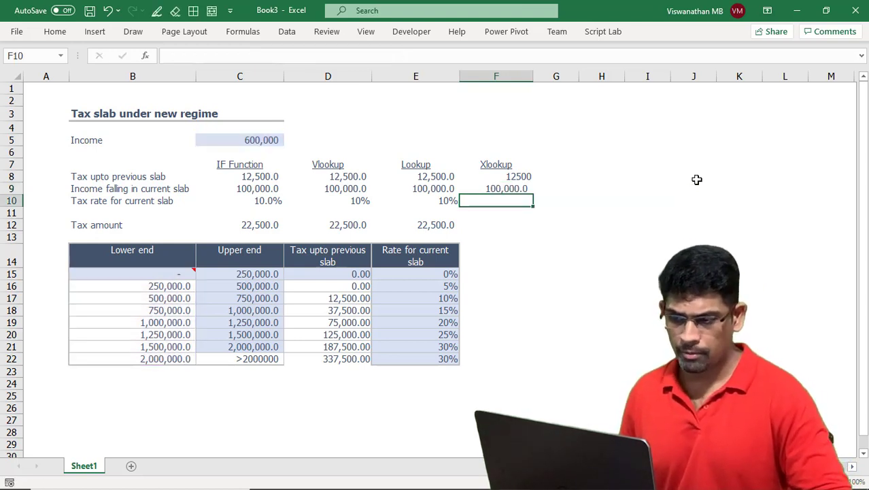
{"action": "key", "text": "Up"}
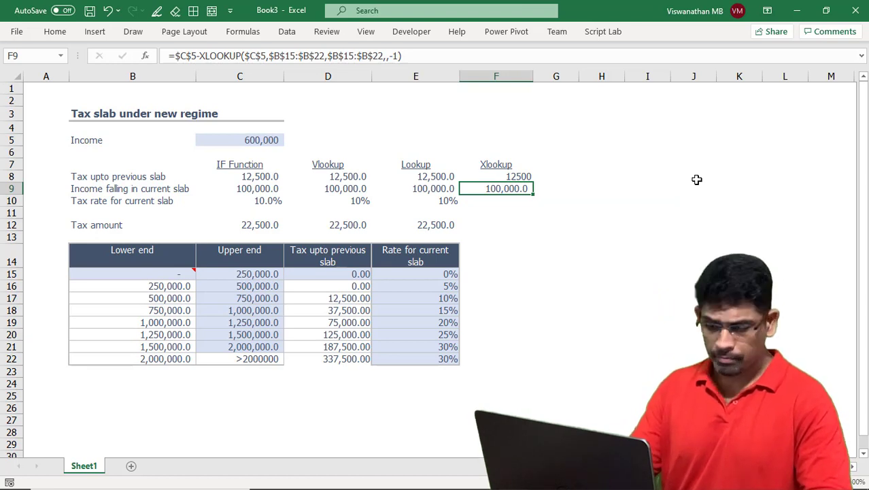
Copy the XLOOKUP formula from F8 into F10 and change its return array to $E$15:$E$22.
{"action": "key", "text": "Up"}
{"action": "key", "text": "ctrl+c"}
{"action": "key", "text": "Down"}
{"action": "key", "text": "Down"}
{"action": "key", "text": "ctrl+v"}
{"action": "key", "text": "F2"}
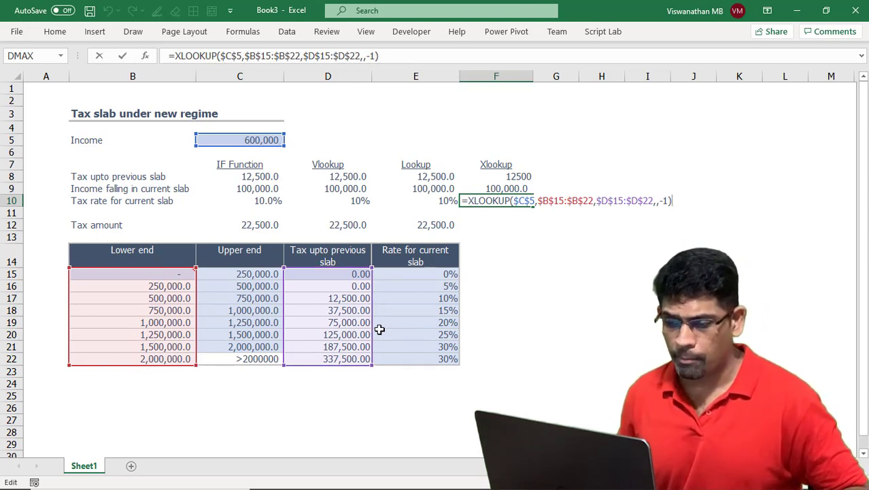
{"action": "left_click_drag", "start_coordinate": [372, 325], "coordinate": [412, 325]}
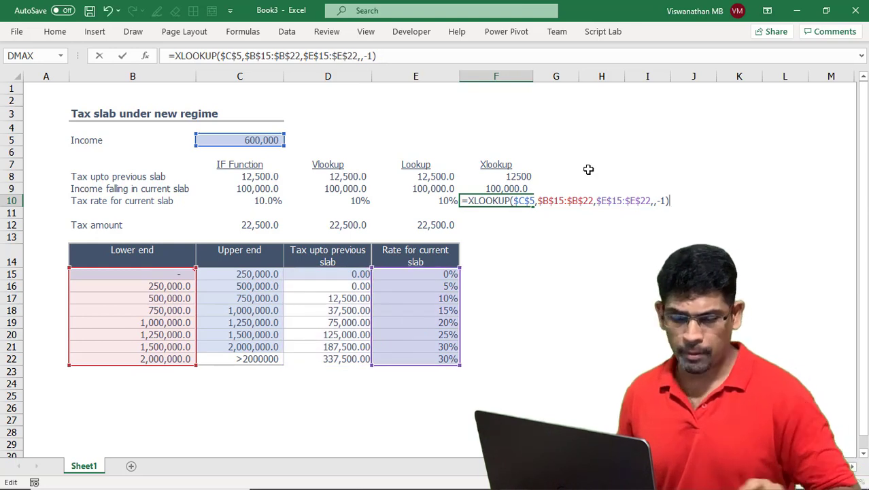
{"action": "key", "text": "ctrl+Return"}
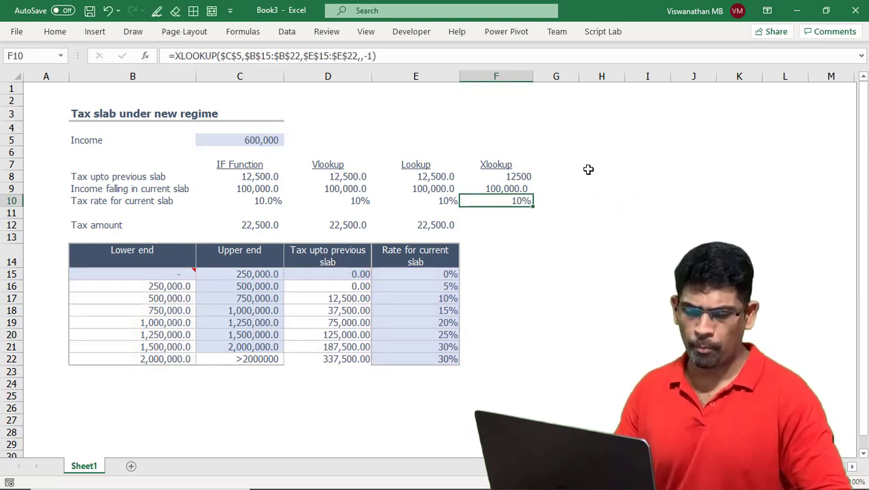
Copy the tax amount formula from E12 into F12.
{"action": "key", "text": "Down"}
{"action": "key", "text": "Down"}
{"action": "key", "text": "Left"}
{"action": "key", "text": "ctrl+c"}
{"action": "key", "text": "Right"}
{"action": "key", "text": "ctrl+v"}
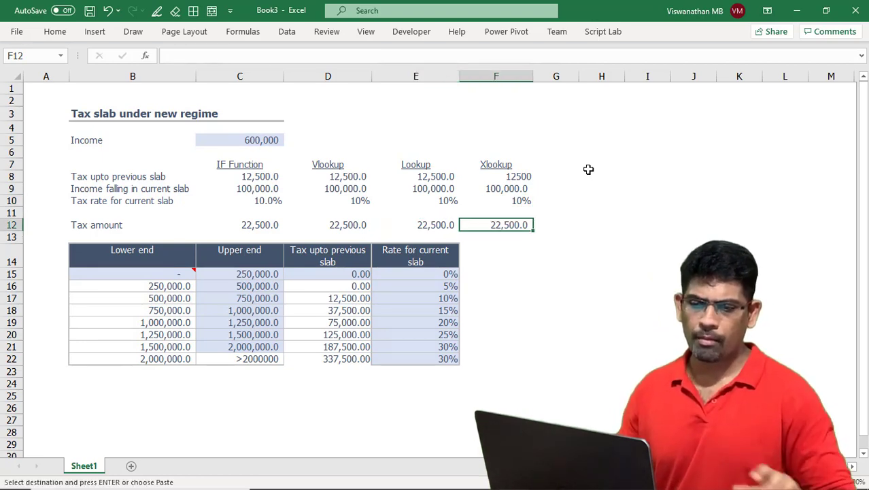
{"action": "key", "text": "Escape"}
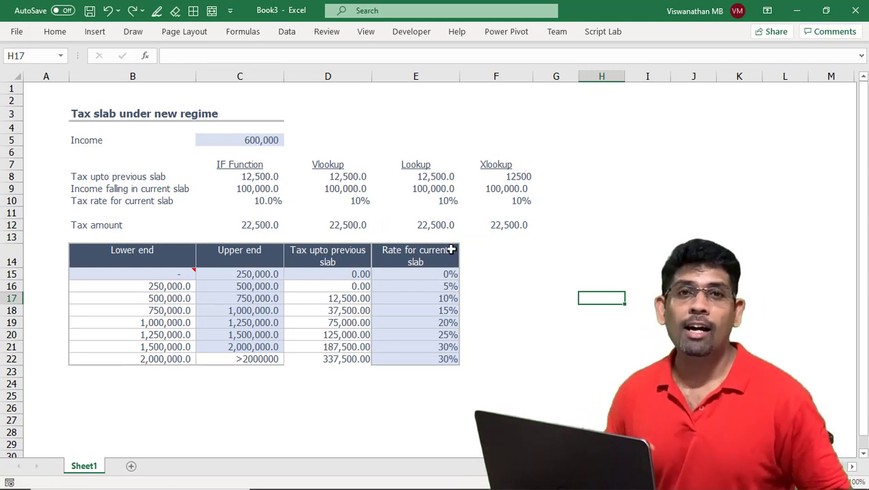
Convert the slab table formulas in B15:D22 to fixed values by copying the range and pasting values over it.
{"action": "left_click_drag", "start_coordinate": [167, 277], "coordinate": [334, 355]}
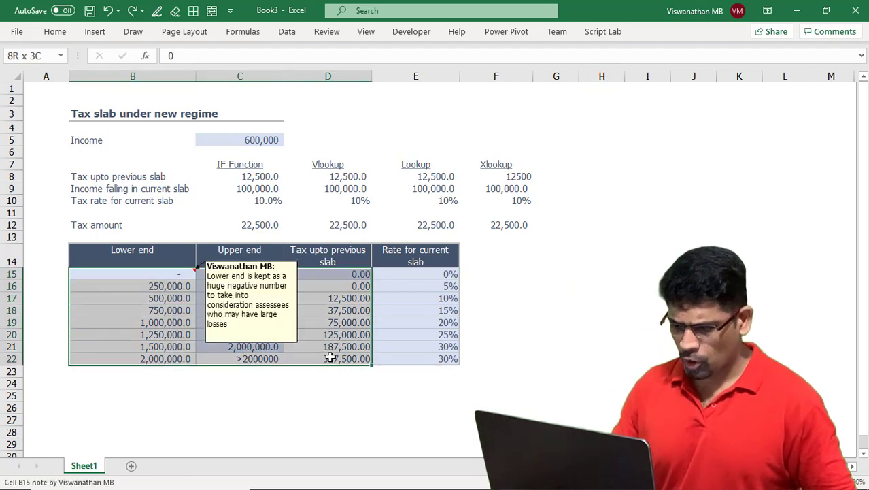
{"action": "key", "text": "ctrl+c"}
{"action": "key", "text": "alt+e"}
{"action": "key", "text": "s"}
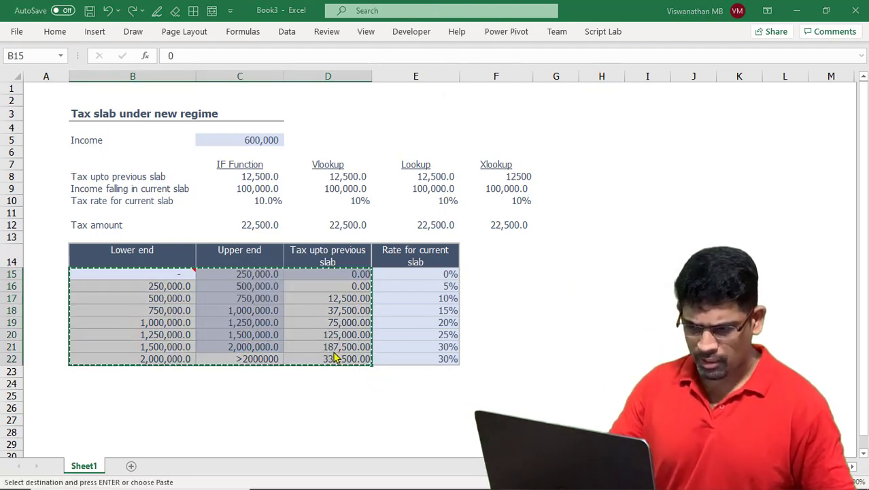
{"action": "key", "text": "v"}
{"action": "left_click", "coordinate": [601, 279]}
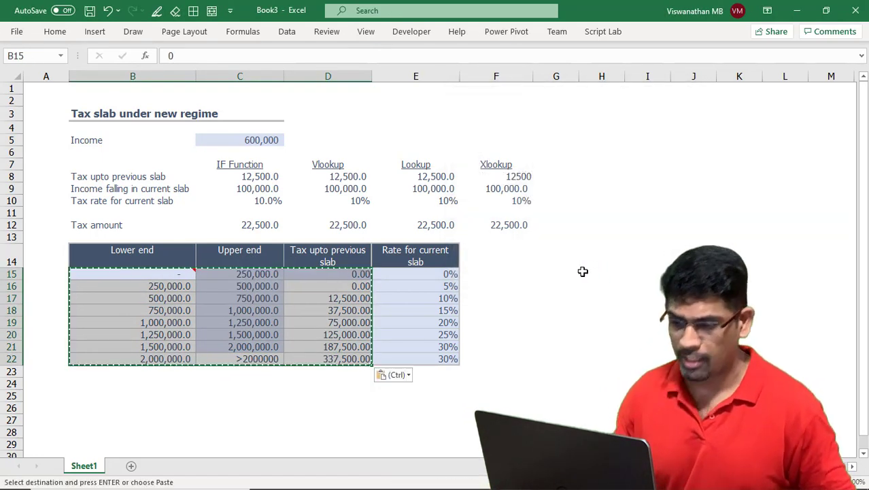
{"action": "key", "text": "Escape"}
Sort the slab table B14:E22, which has headers, by Lower end from largest to smallest.
{"action": "left_click_drag", "start_coordinate": [124, 249], "coordinate": [402, 358]}
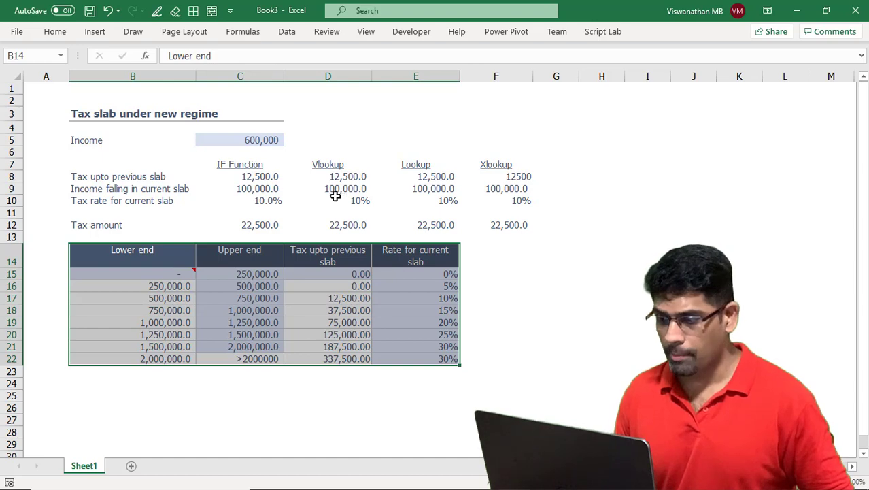
{"action": "left_click", "coordinate": [287, 32]}
{"action": "left_click", "coordinate": [347, 74]}
{"action": "left_click", "coordinate": [446, 175]}
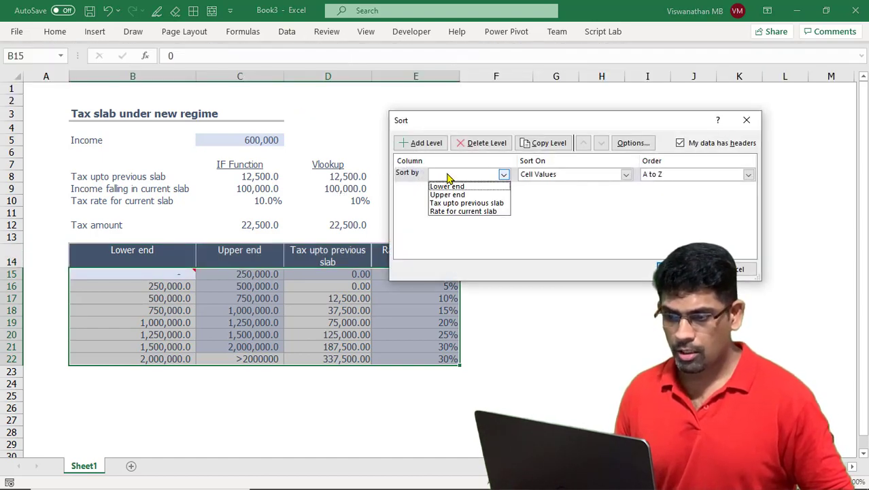
{"action": "left_click", "coordinate": [446, 186]}
{"action": "left_click", "coordinate": [672, 174]}
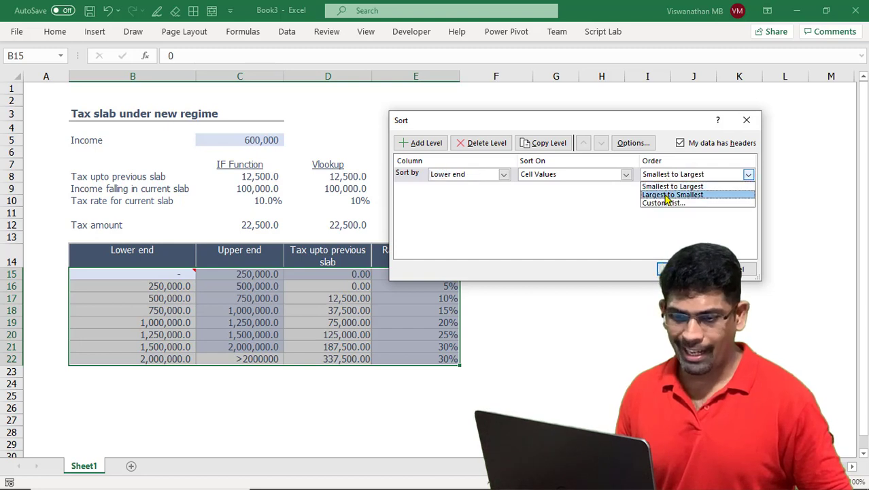
{"action": "left_click", "coordinate": [665, 195]}
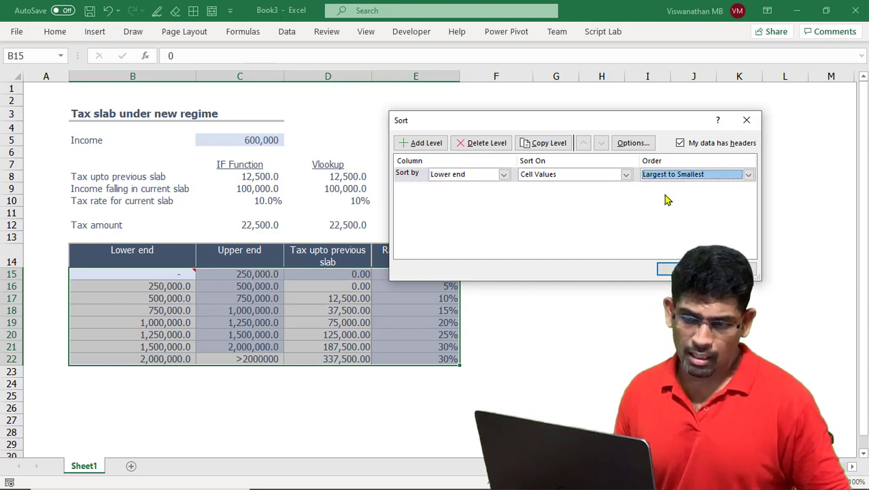
{"action": "left_click", "coordinate": [674, 270]}
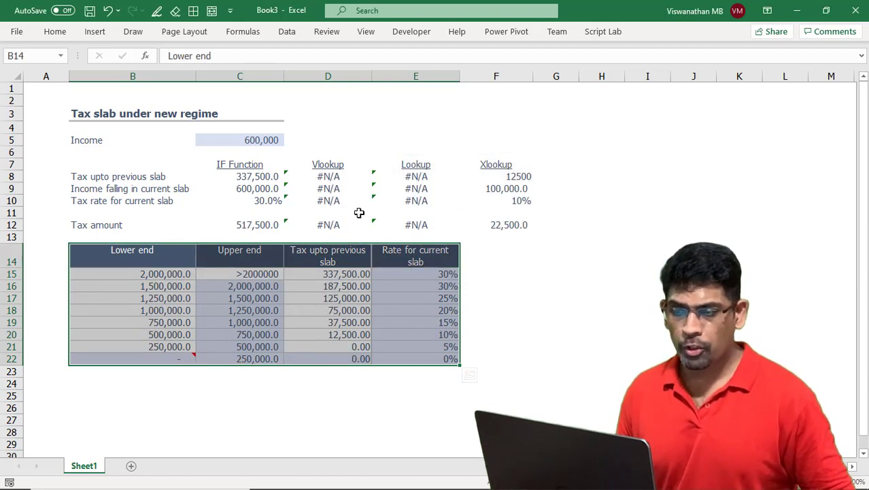
Compare the VLOOKUP, LOOKUP, IF function and XLOOKUP columns in rows 7 to 12 against the descending slab table.
{"action": "left_click_drag", "start_coordinate": [327, 169], "coordinate": [412, 225]}
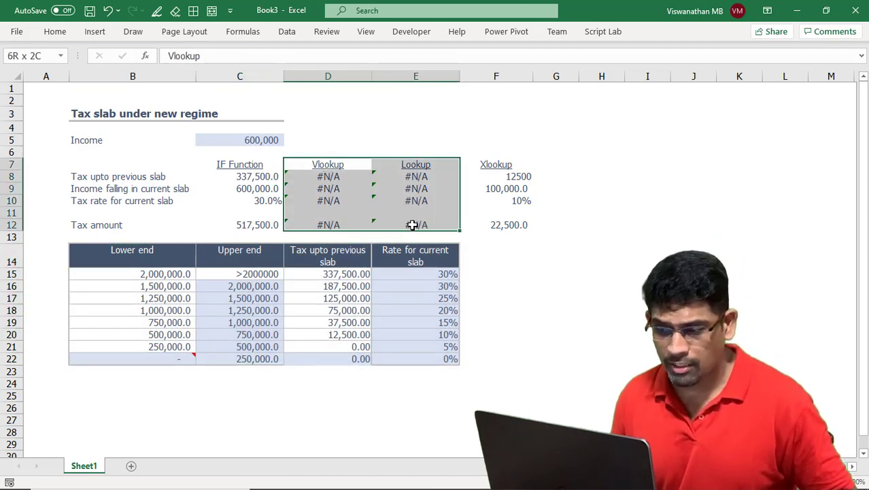
{"action": "left_click_drag", "start_coordinate": [226, 168], "coordinate": [235, 228]}
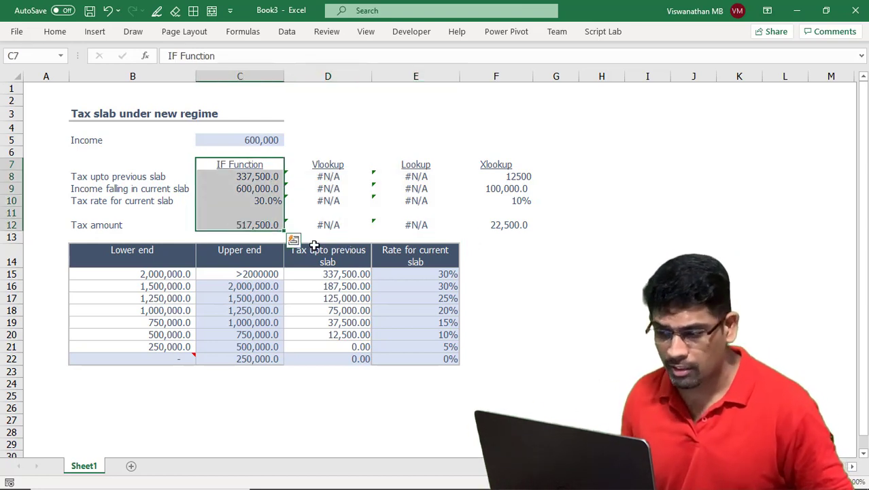
{"action": "left_click", "coordinate": [257, 228]}
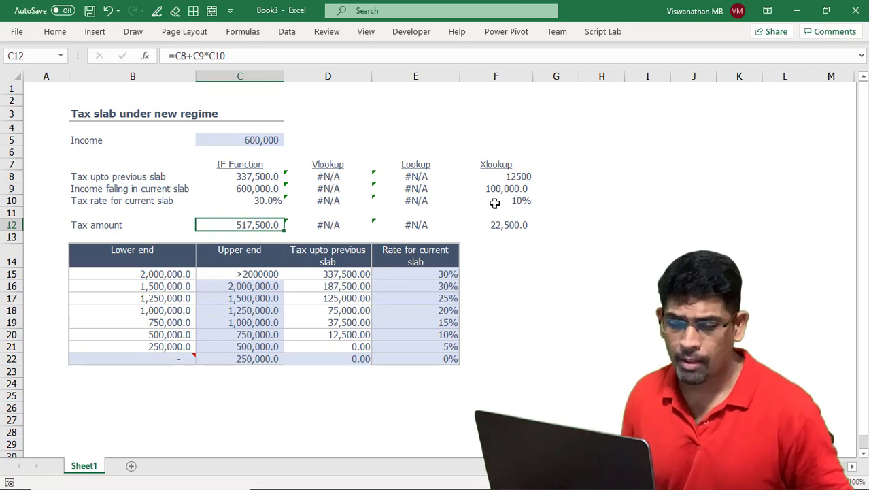
{"action": "left_click", "coordinate": [504, 179]}
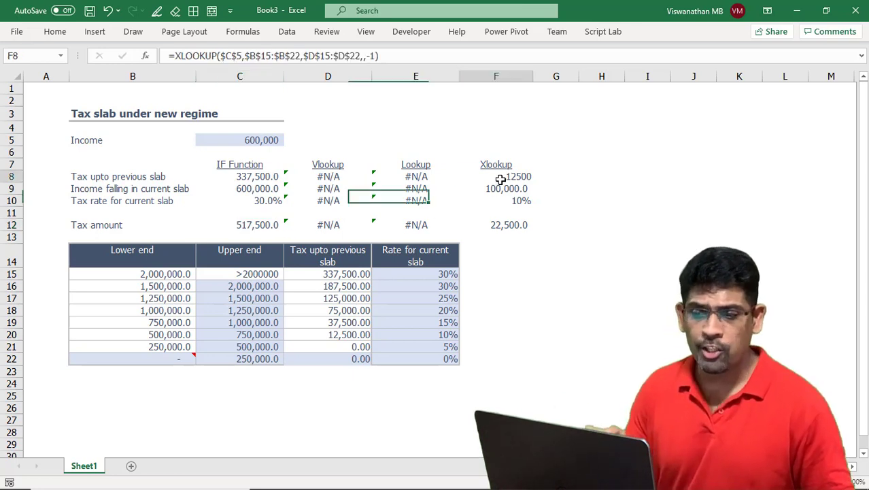
{"action": "left_click", "coordinate": [504, 224]}
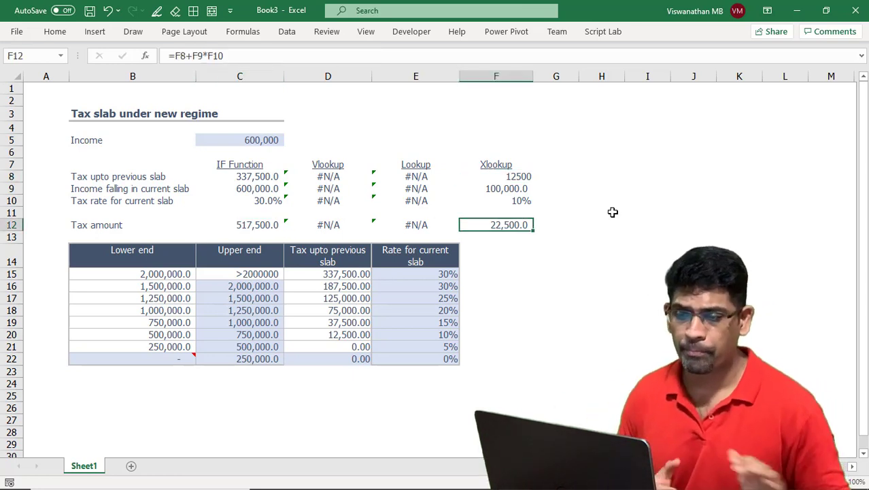